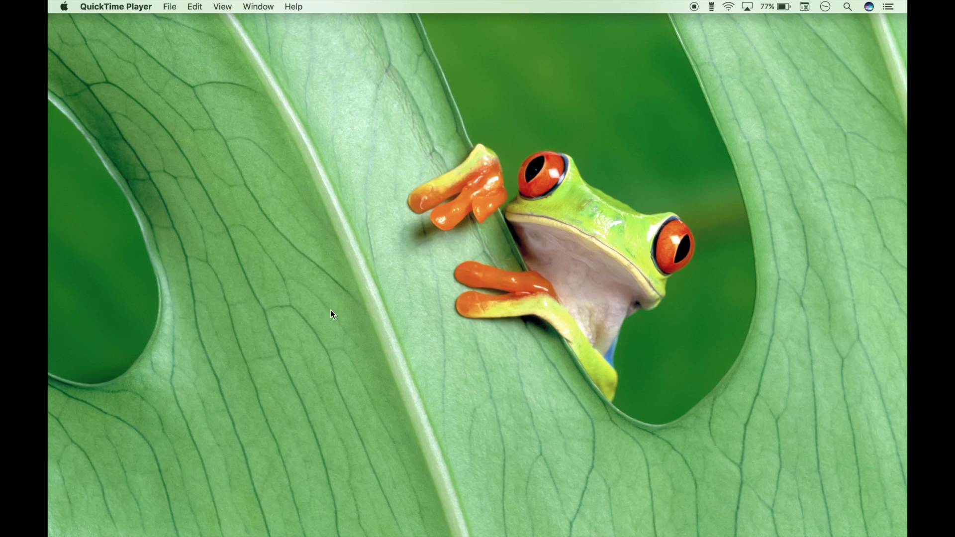
Launch the browser and go to Google Drive from the Google apps list
click(234, 521)
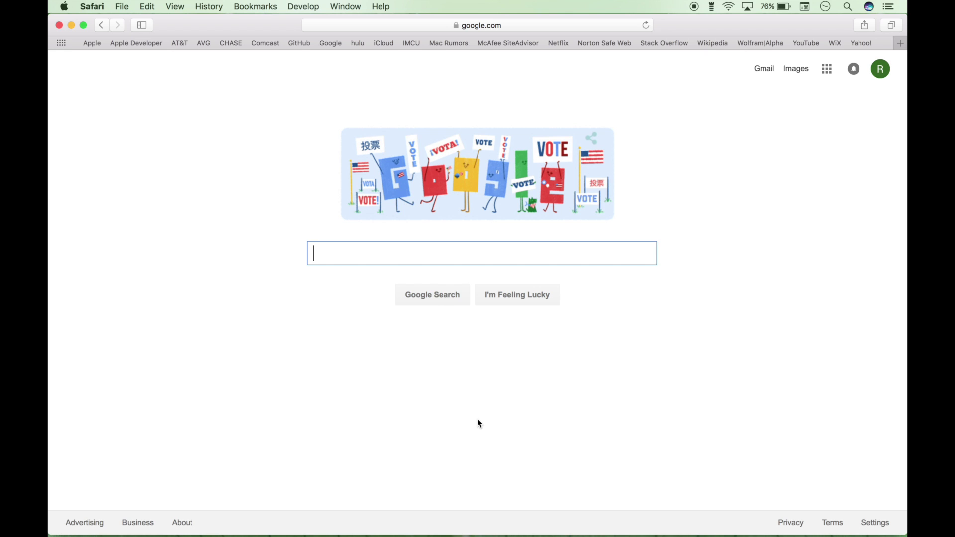
click(827, 69)
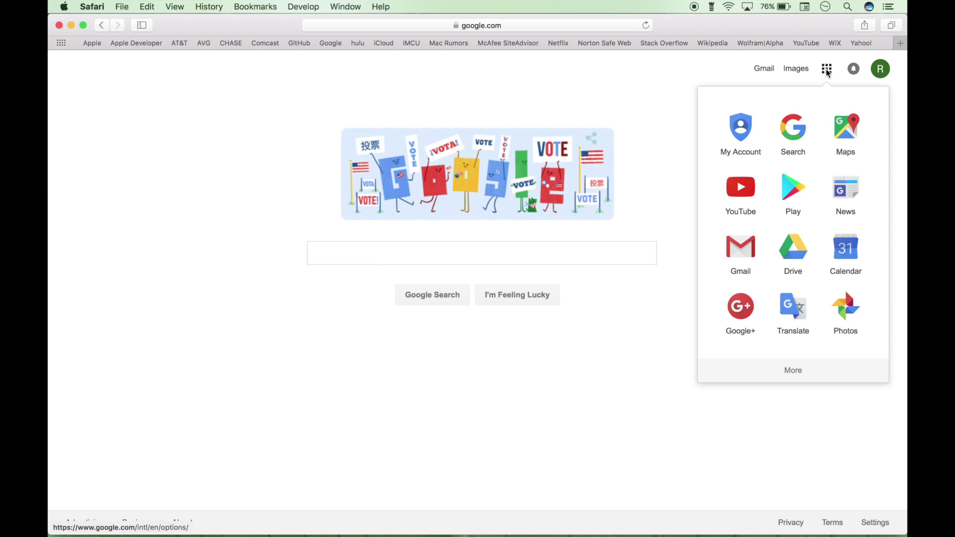
click(794, 247)
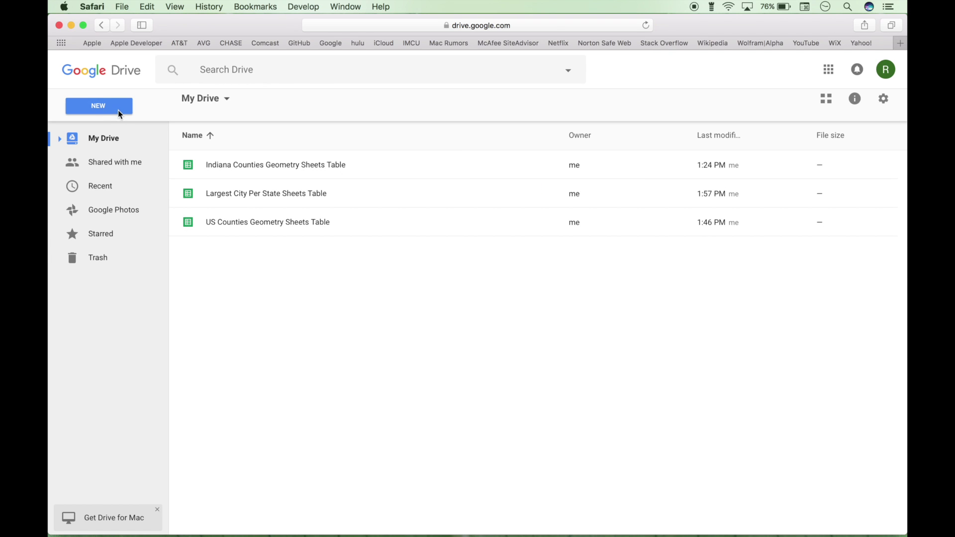
Create a new Google Fusion Tables table from Drive's New > More menu
click(115, 109)
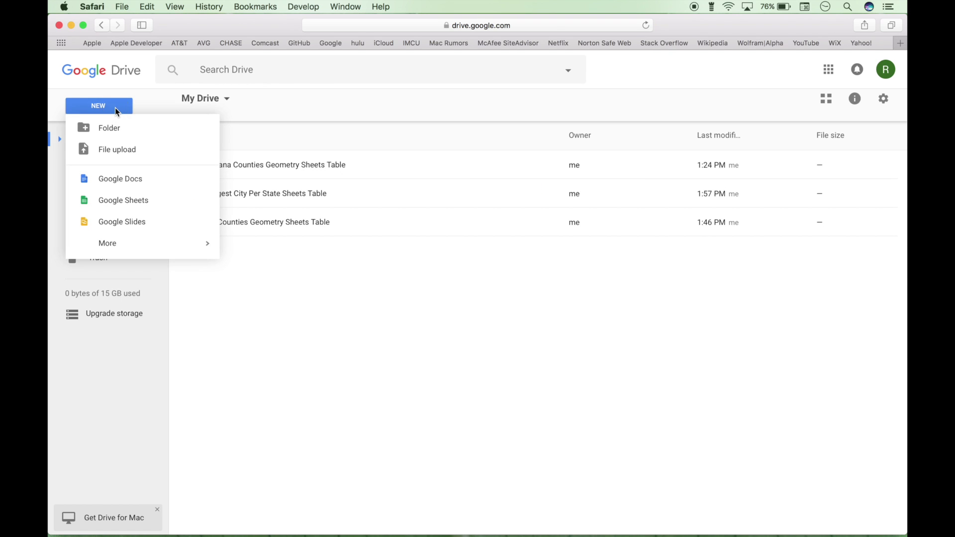
mouse_move(125, 243)
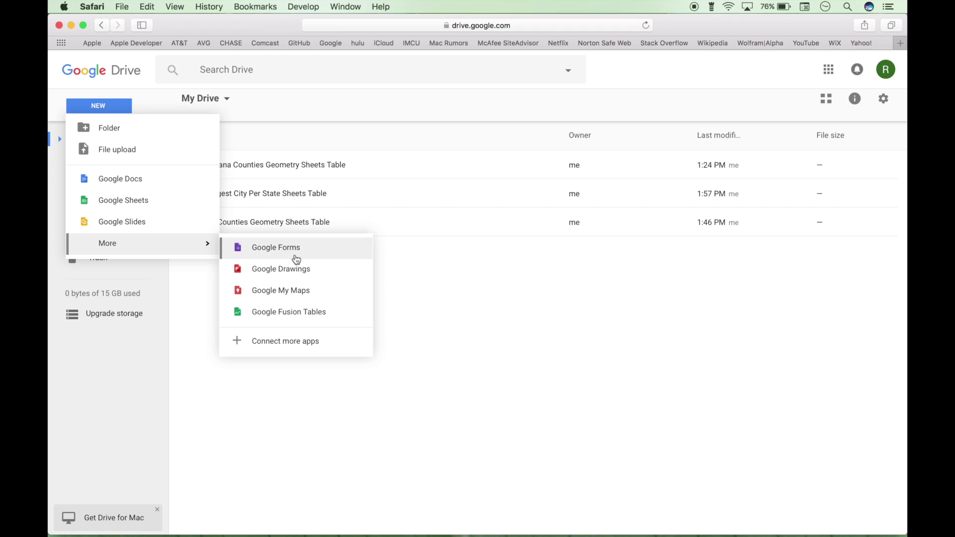
click(275, 313)
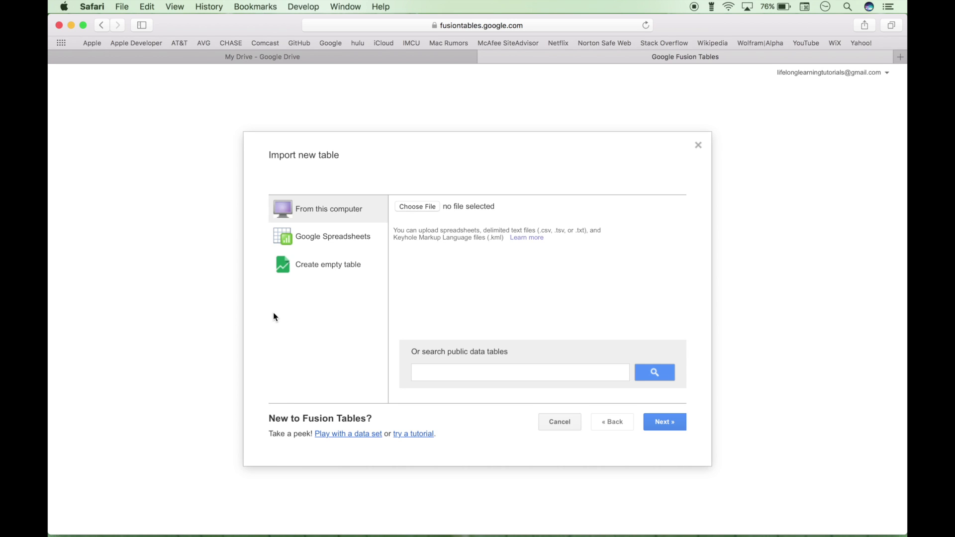
Import the Indiana Counties Geometry Sheets Table spreadsheet with its header row as a 92-row table
click(309, 242)
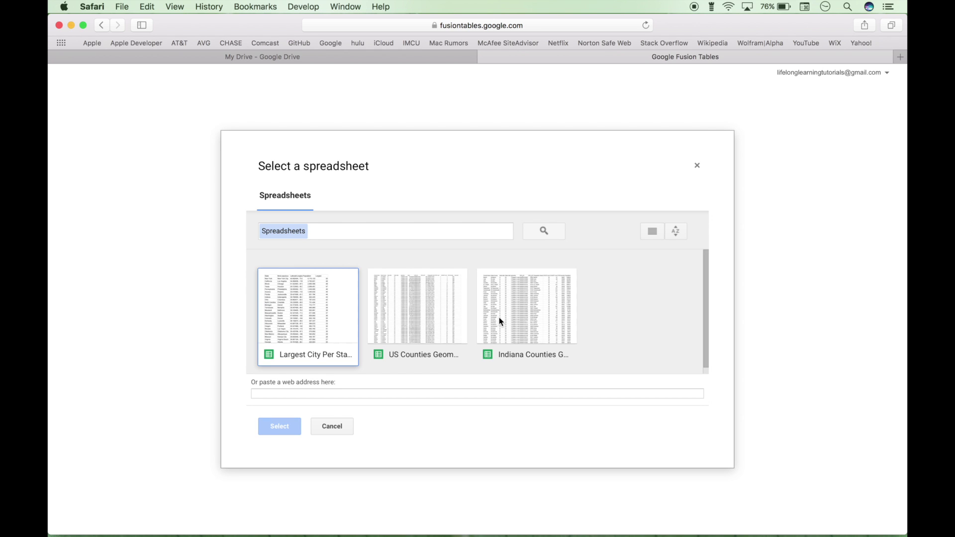
click(499, 321)
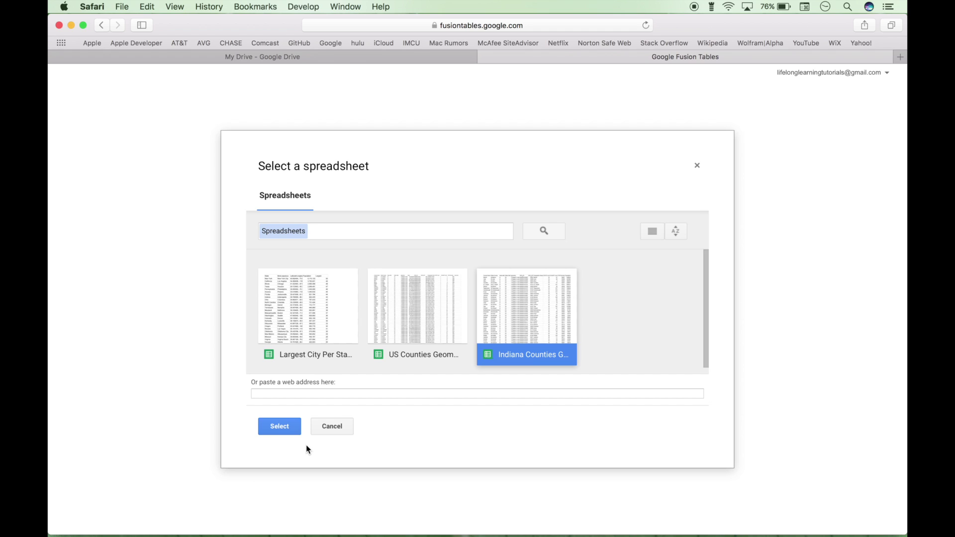
click(281, 428)
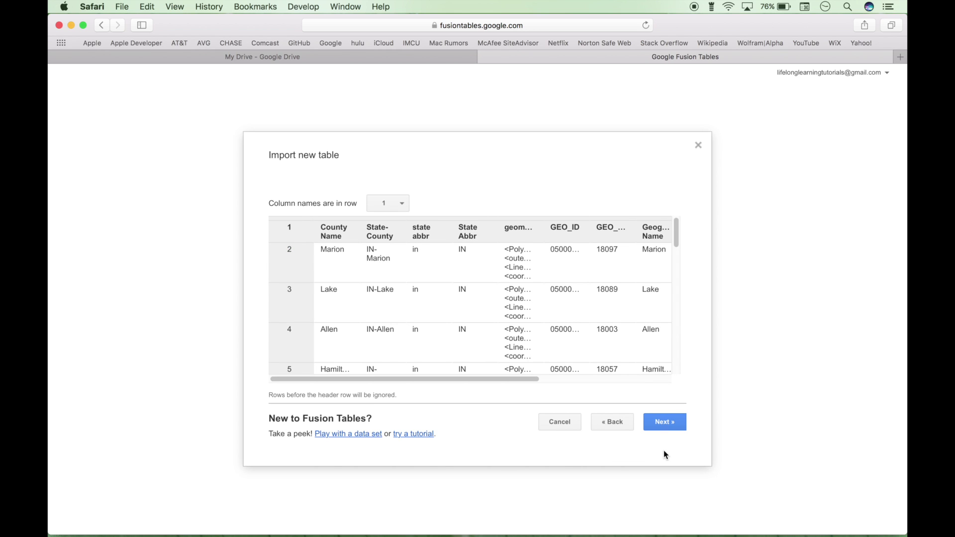
click(662, 424)
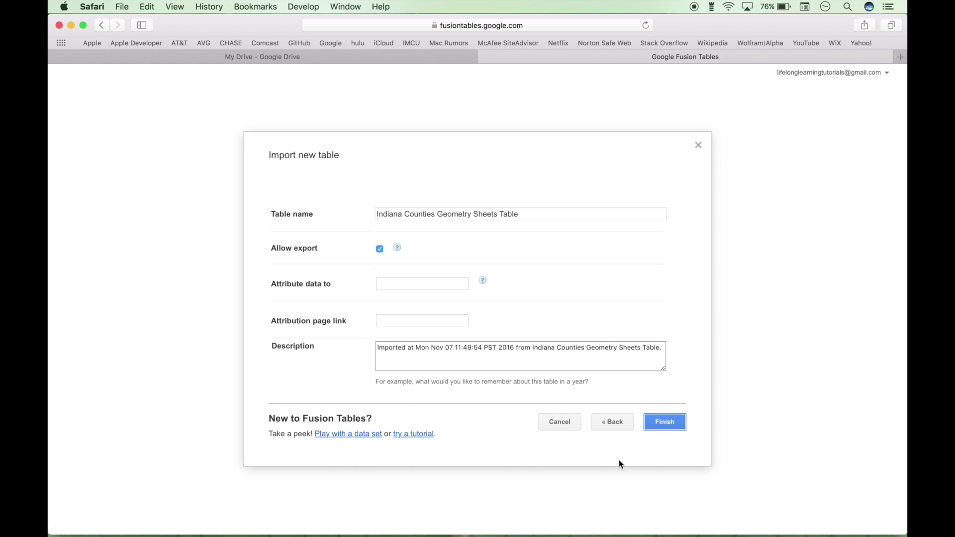
click(666, 420)
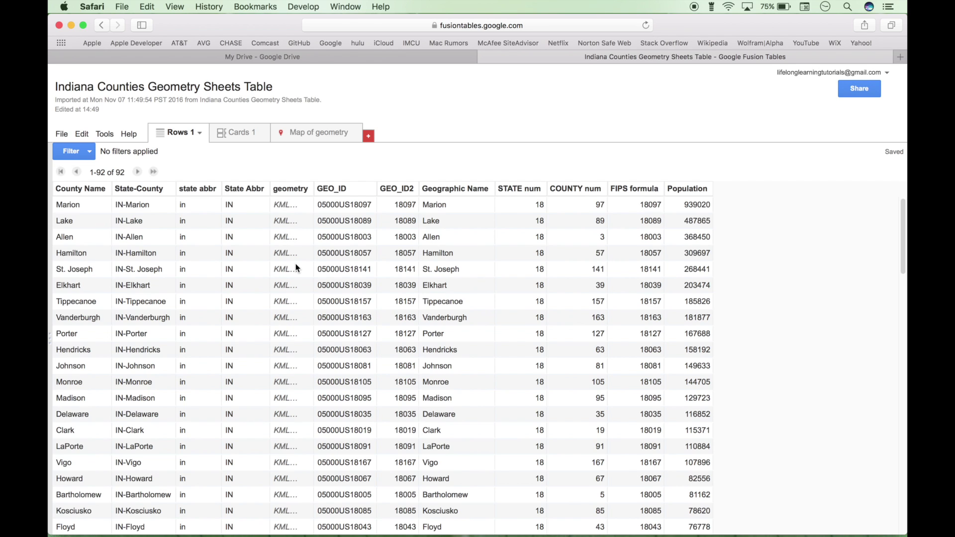
click(289, 204)
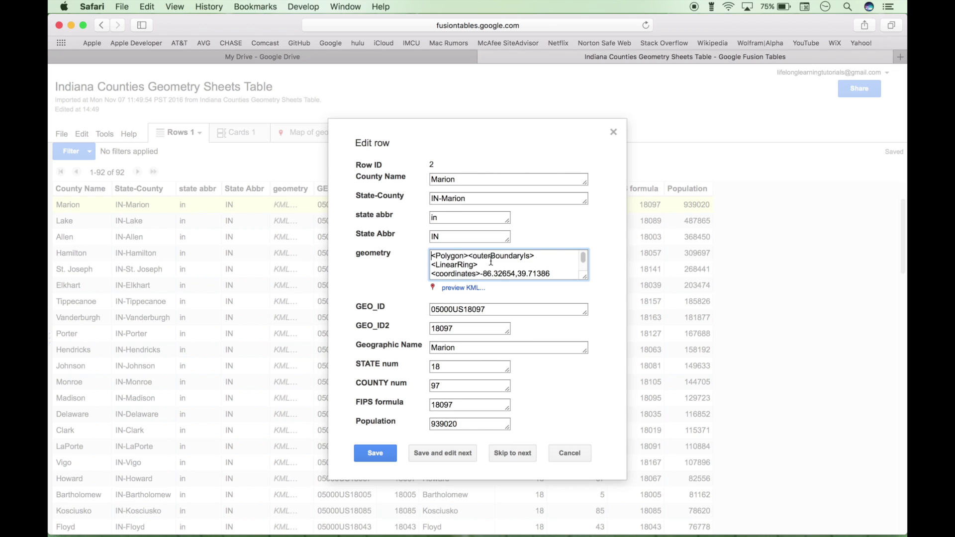
scroll(491, 260, down, 6)
scroll(491, 261, down, 1)
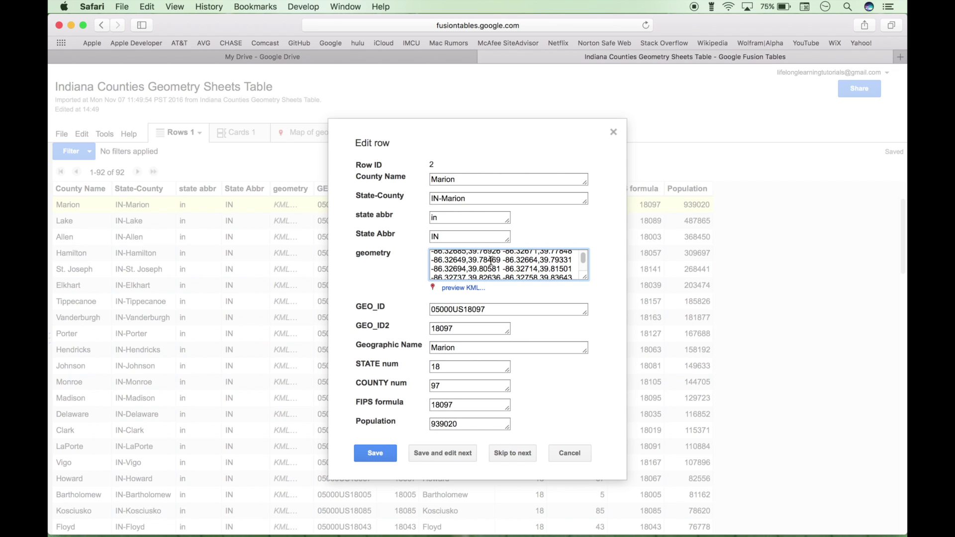
scroll(491, 260, down, 8)
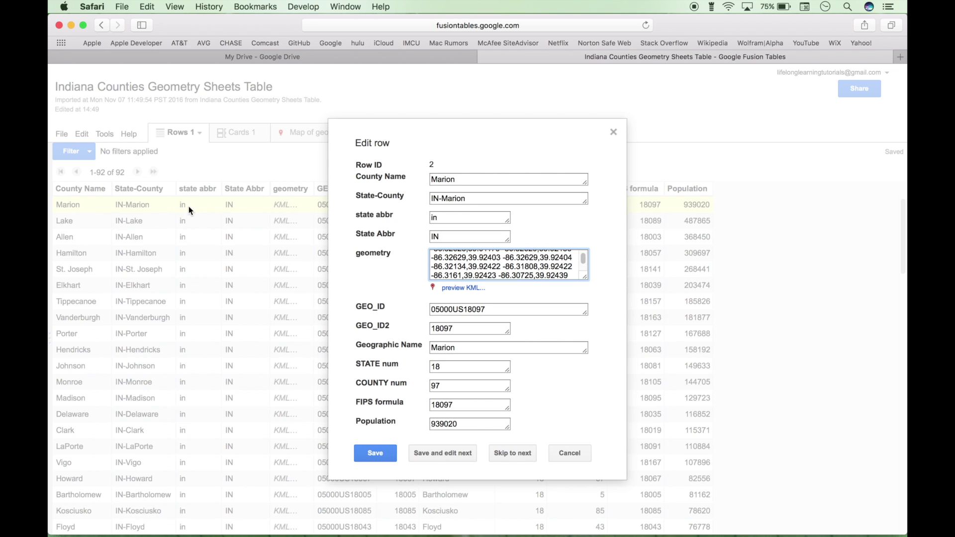
click(463, 287)
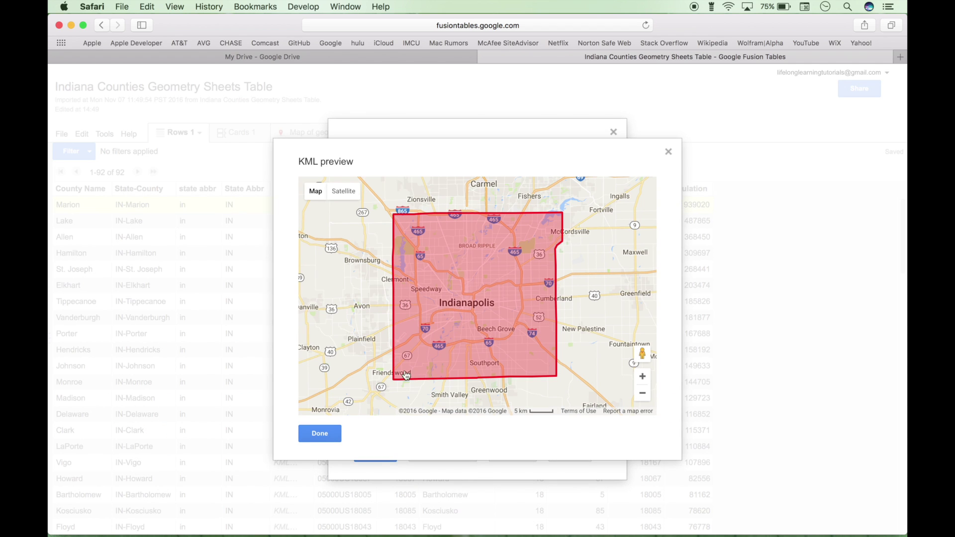
click(320, 435)
click(570, 458)
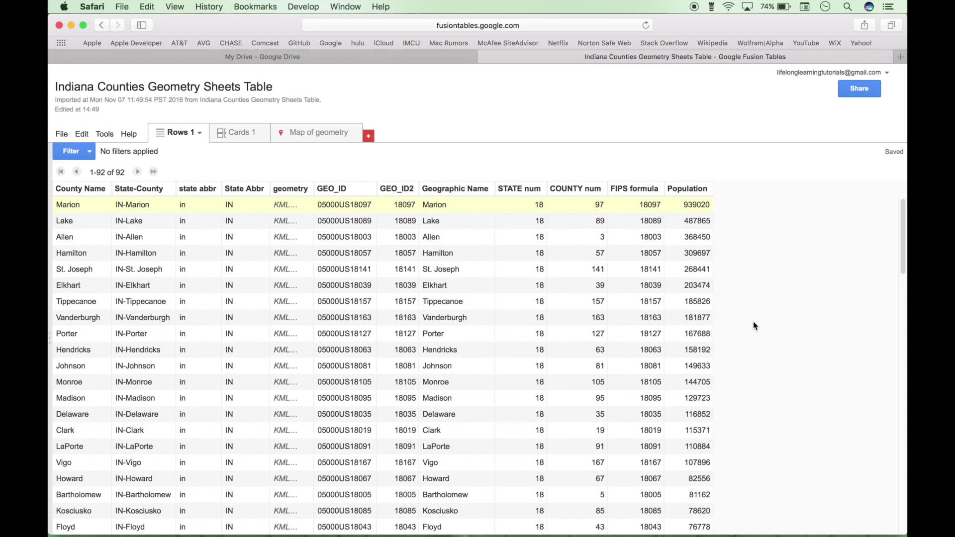
key(super+Tab)
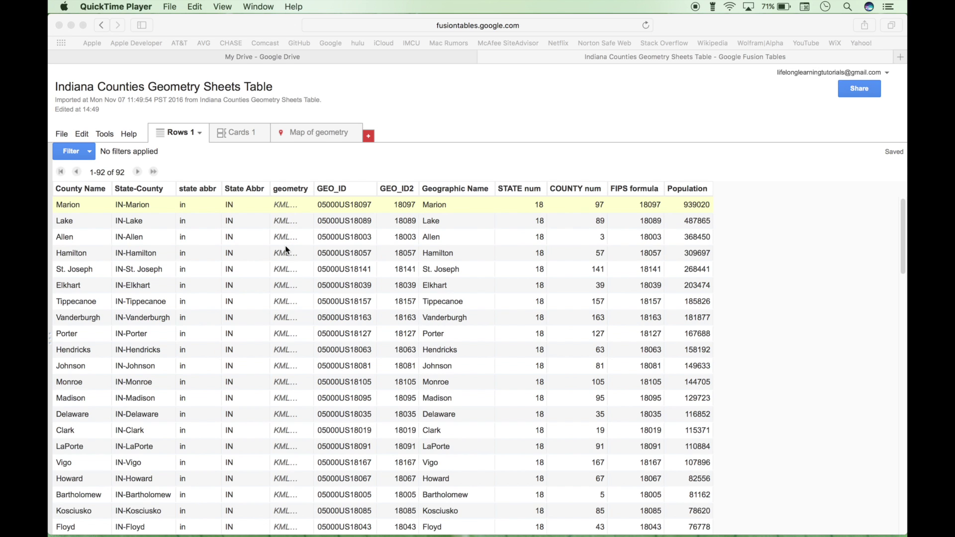
click(315, 163)
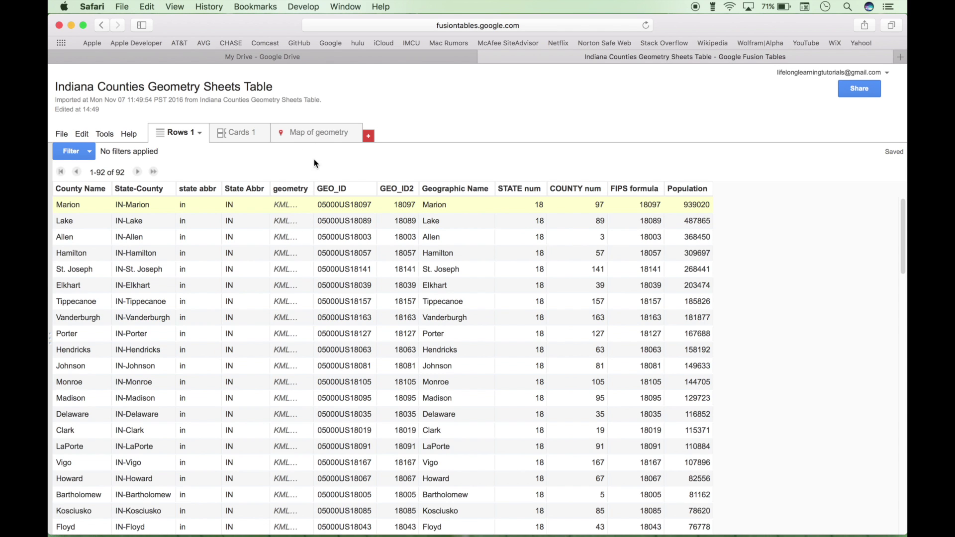
Plot the county geometry on a map and zoom out to the whole US
click(315, 134)
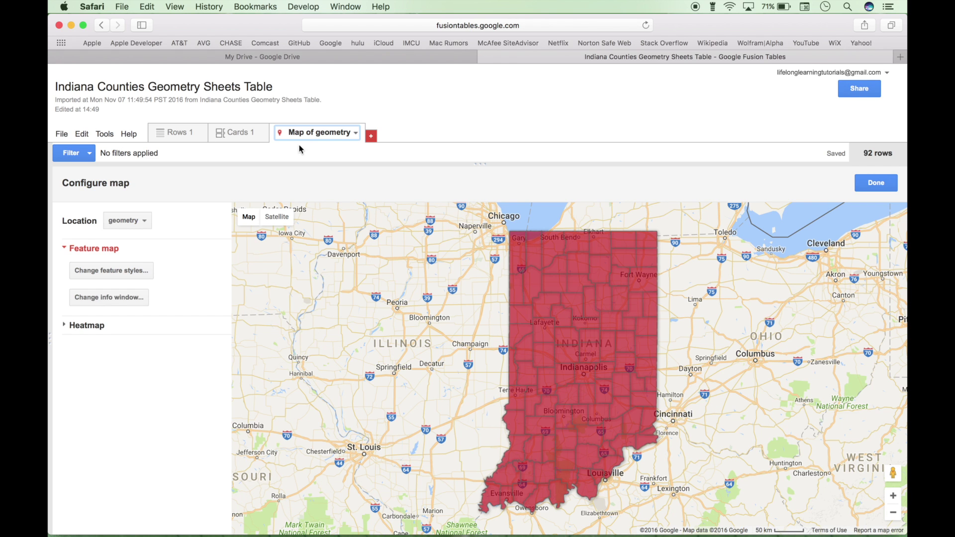
click(893, 512)
click(892, 512)
click(892, 517)
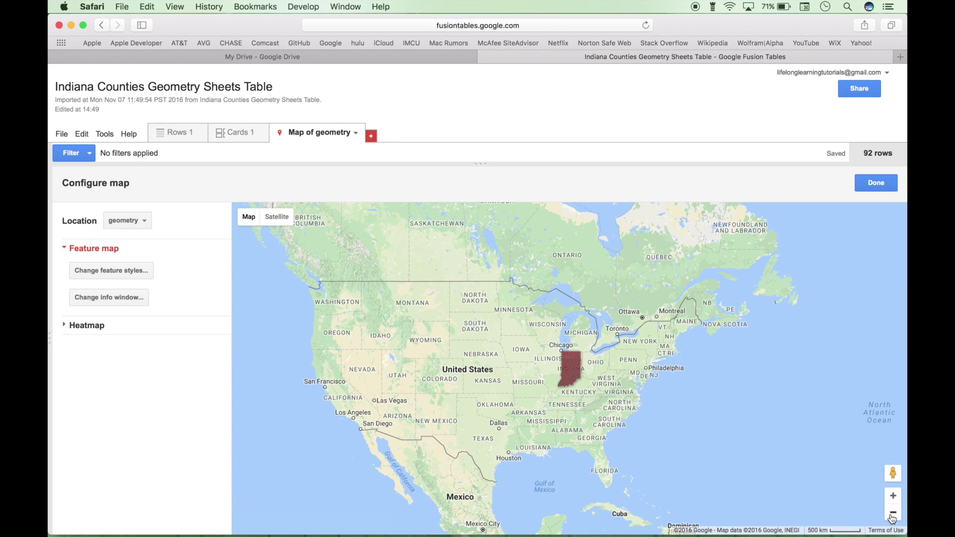
click(893, 495)
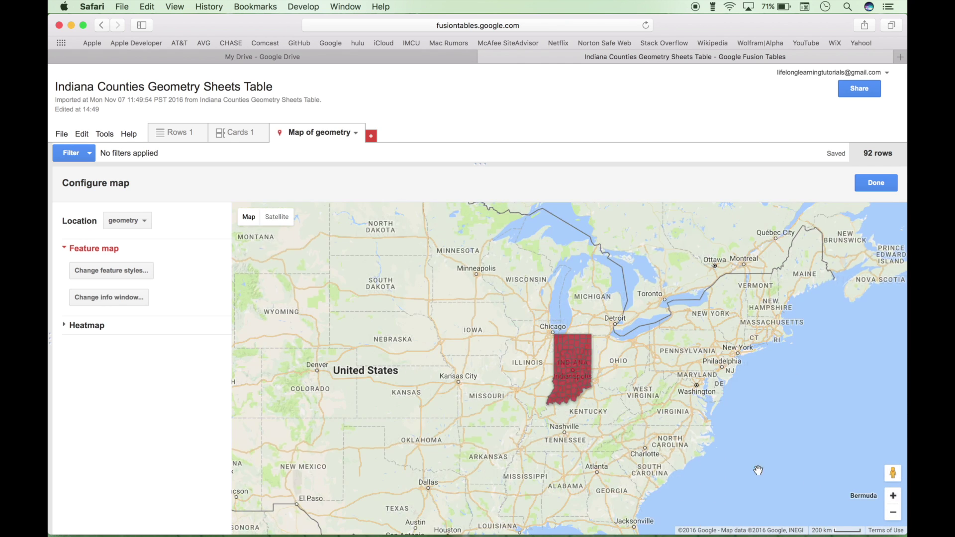
Pan and zoom the map back so Indiana's counties are centred
drag(341, 368, 769, 348)
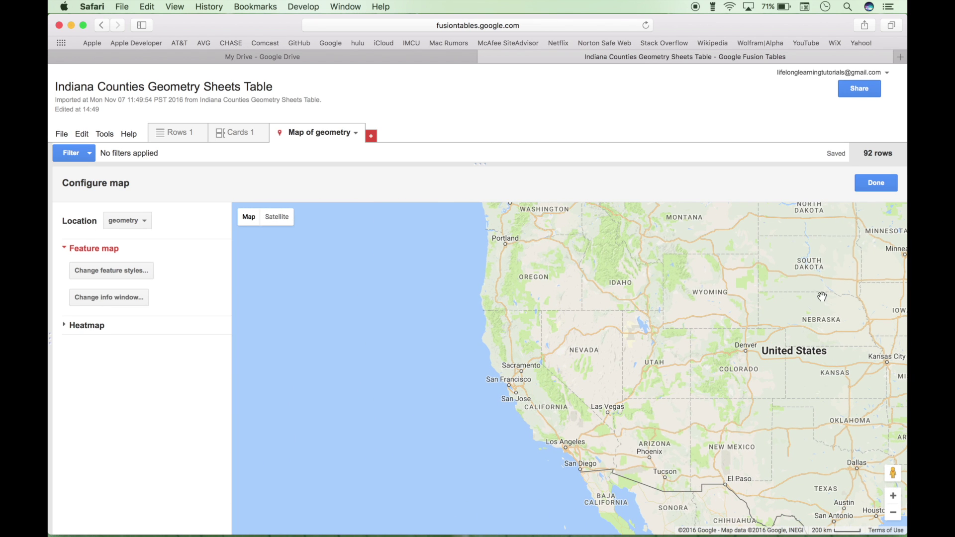
drag(822, 296, 485, 335)
drag(601, 337, 557, 340)
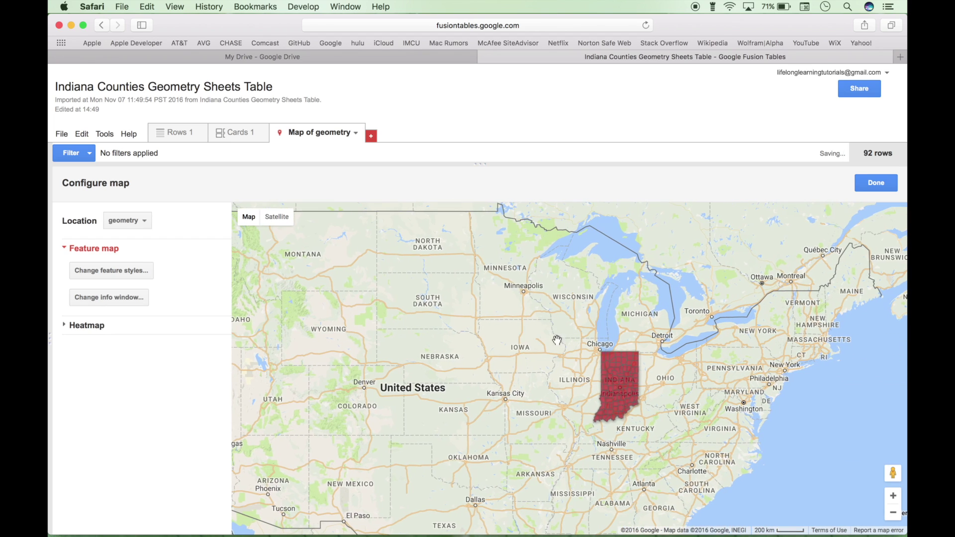
click(893, 495)
click(892, 496)
drag(629, 404, 428, 331)
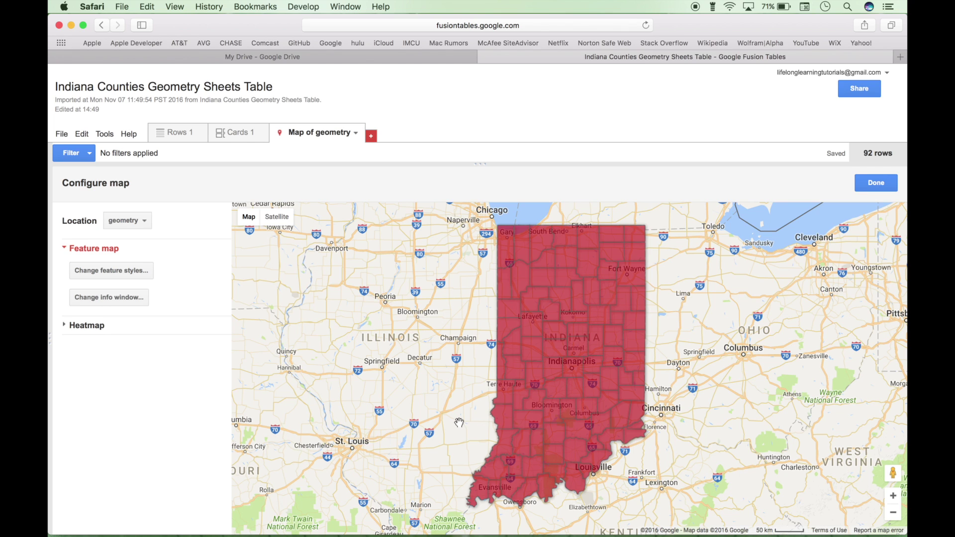
click(94, 277)
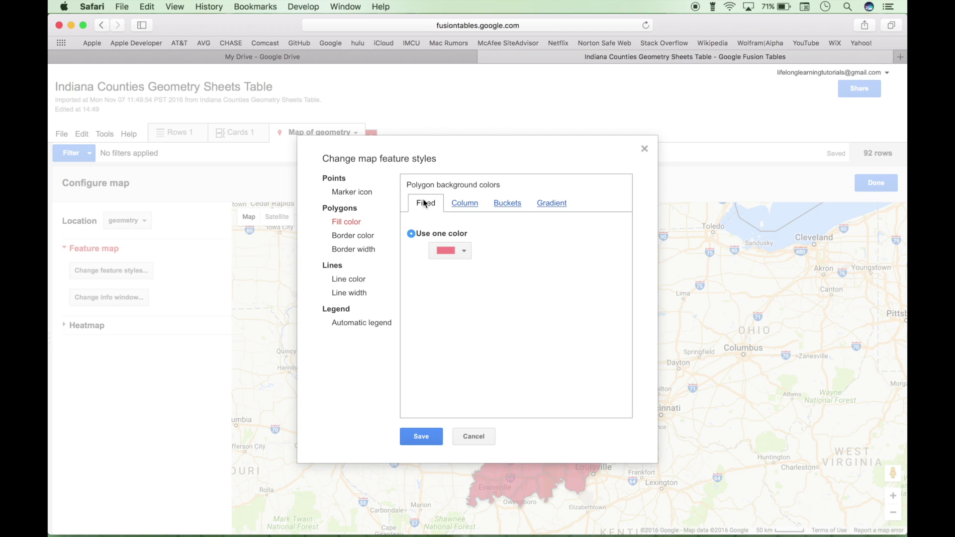
Set the county polygon fill opacity to 0 and save the style
click(465, 252)
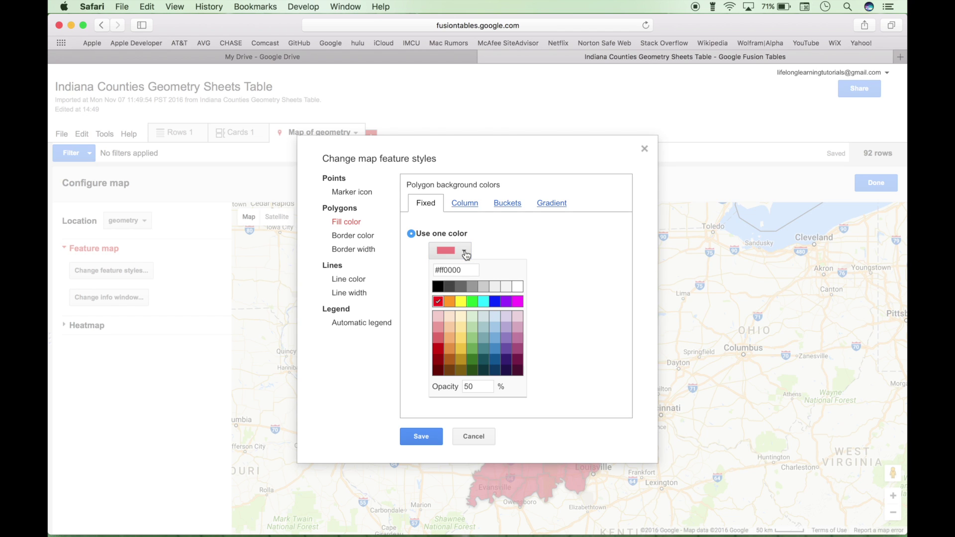
click(479, 386)
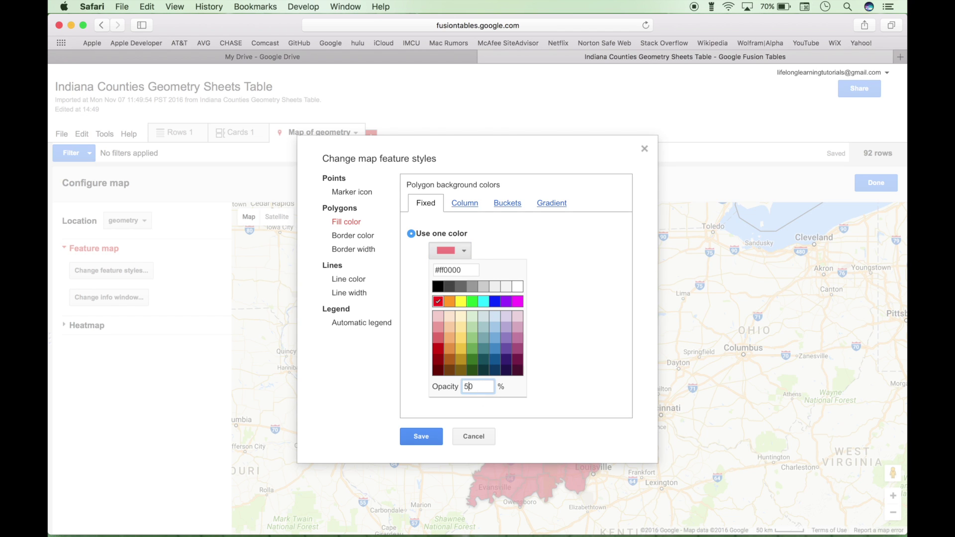
key(BackSpace)
click(421, 436)
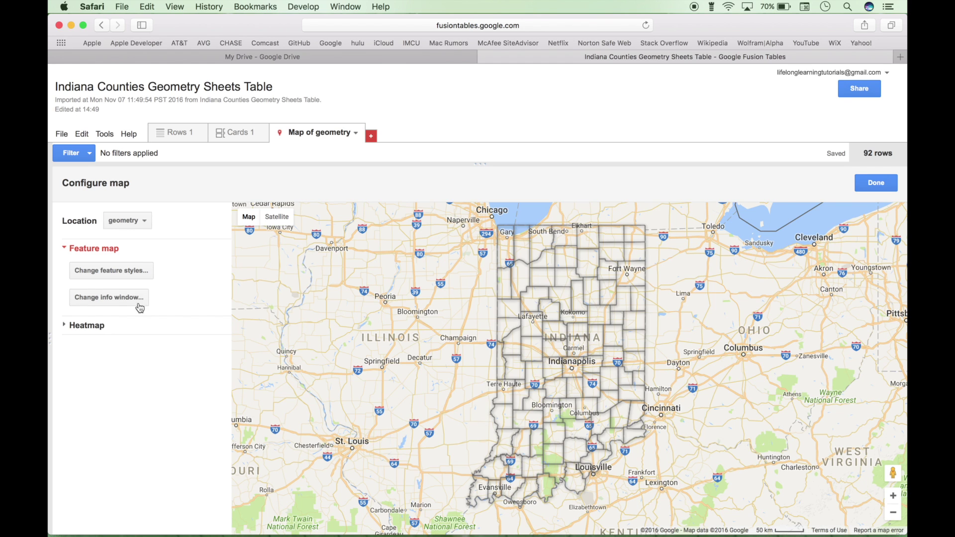
Switch the polygon fill colour to buckets, divided into five
click(106, 275)
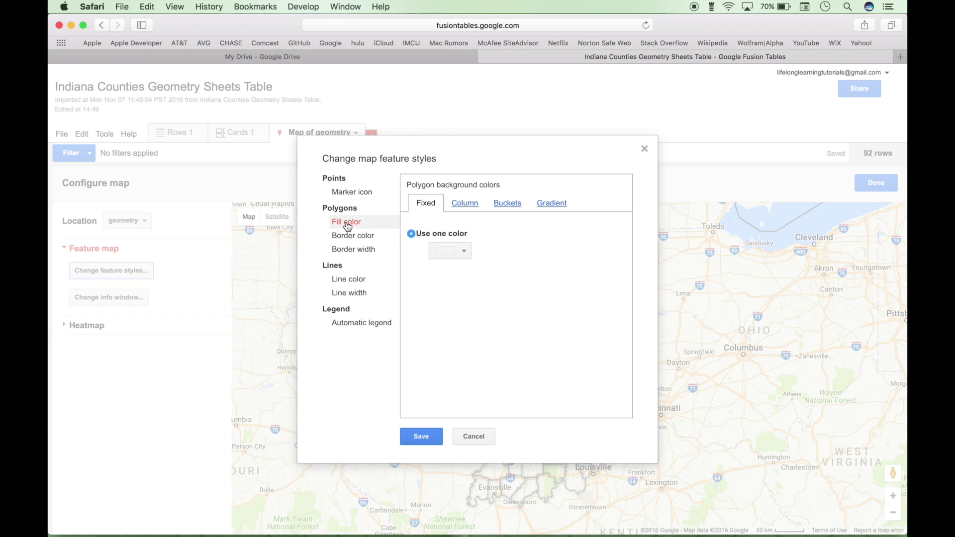
click(512, 205)
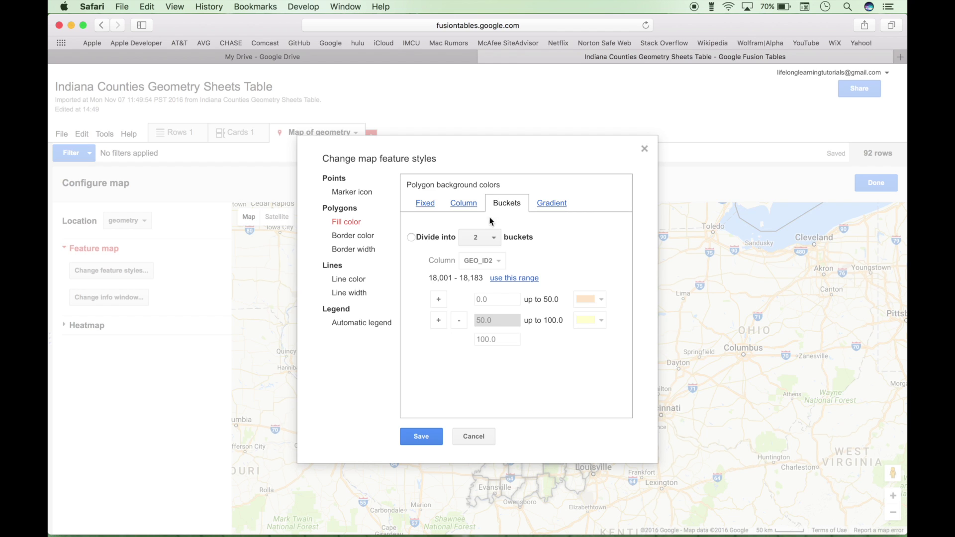
click(410, 238)
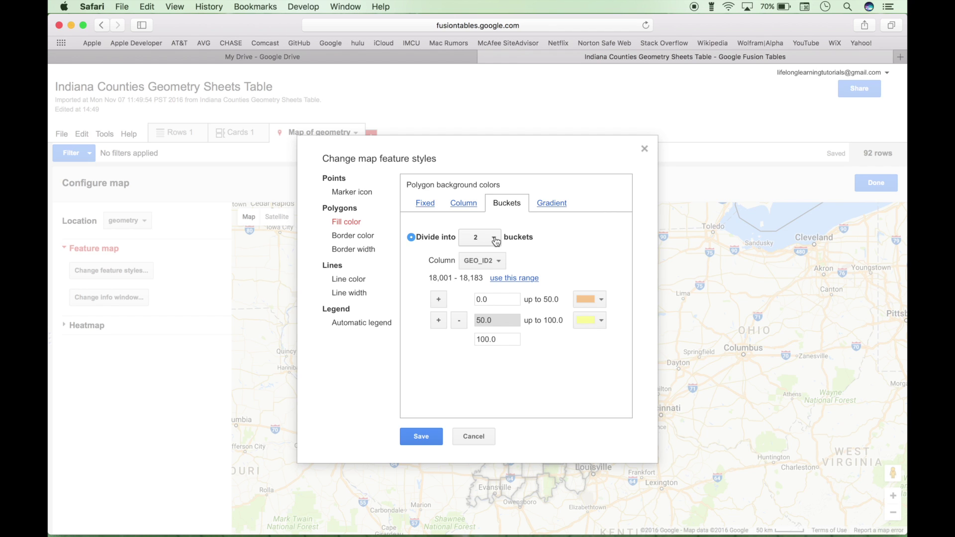
click(496, 239)
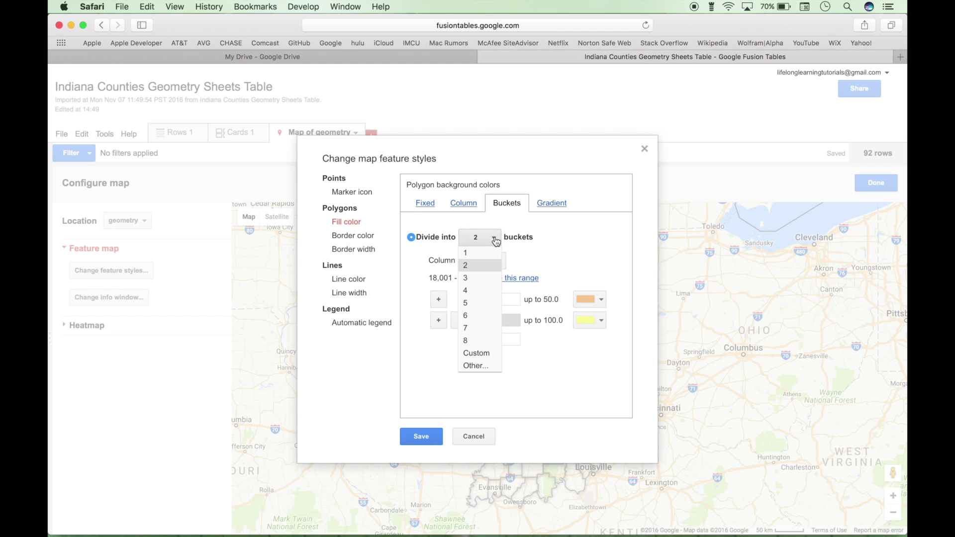
click(479, 301)
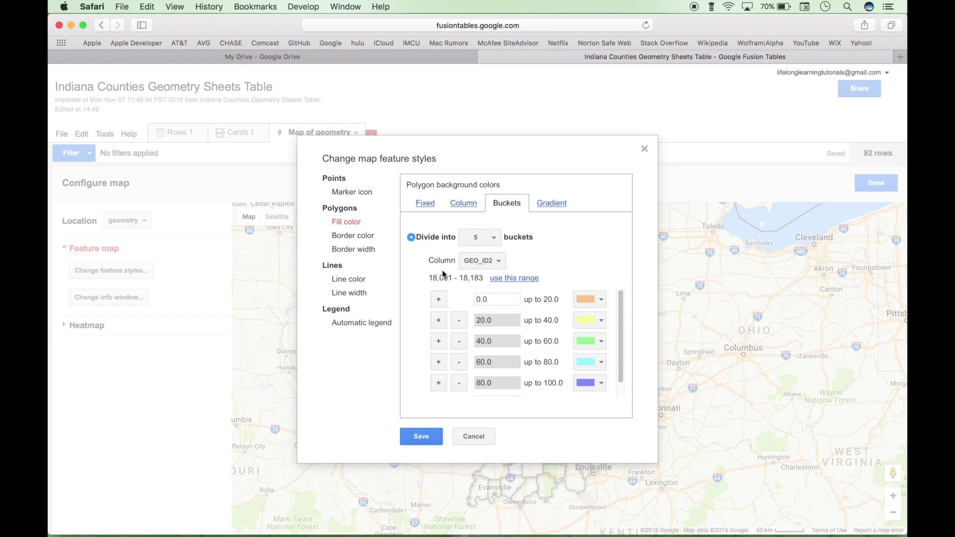
Base the buckets on Population over its 5,938–939,020 range and save
click(499, 262)
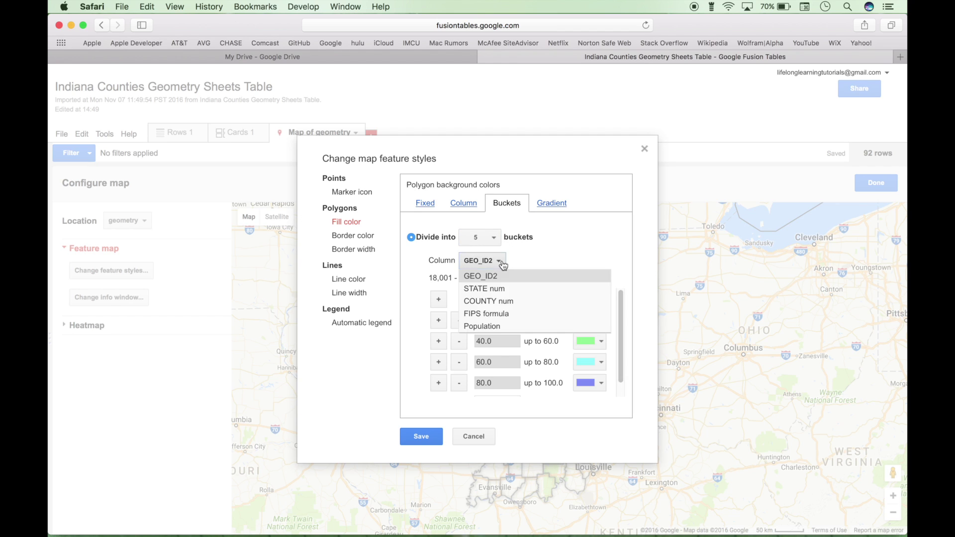
click(496, 327)
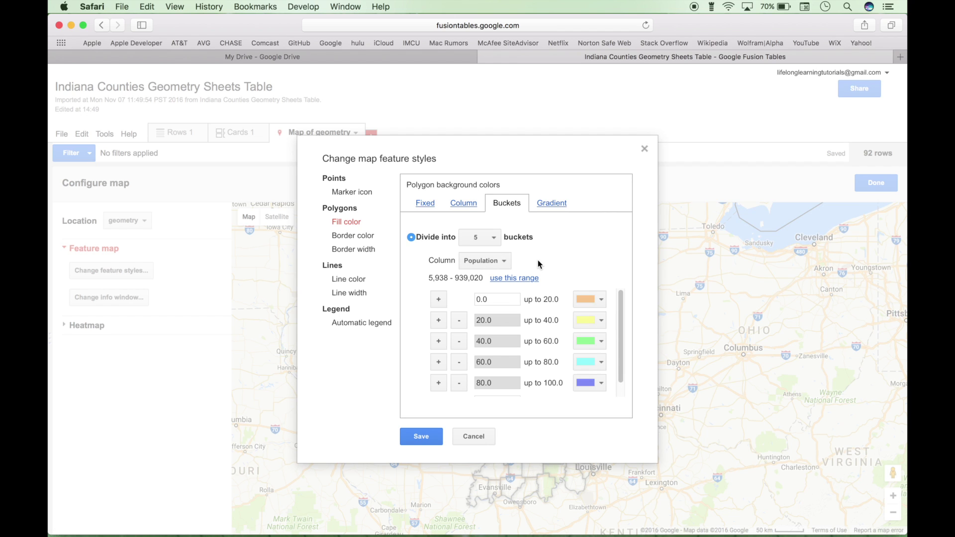
click(504, 281)
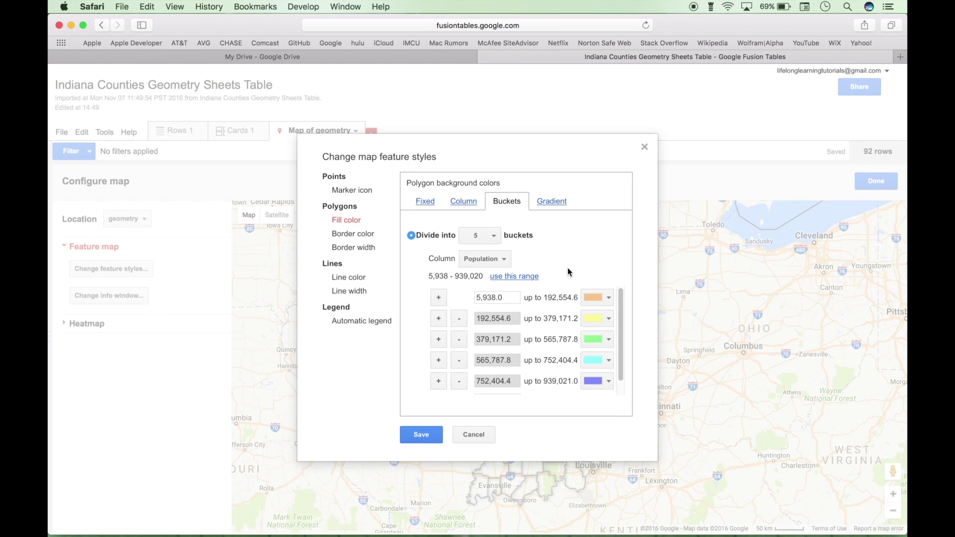
scroll(546, 312, down, 1)
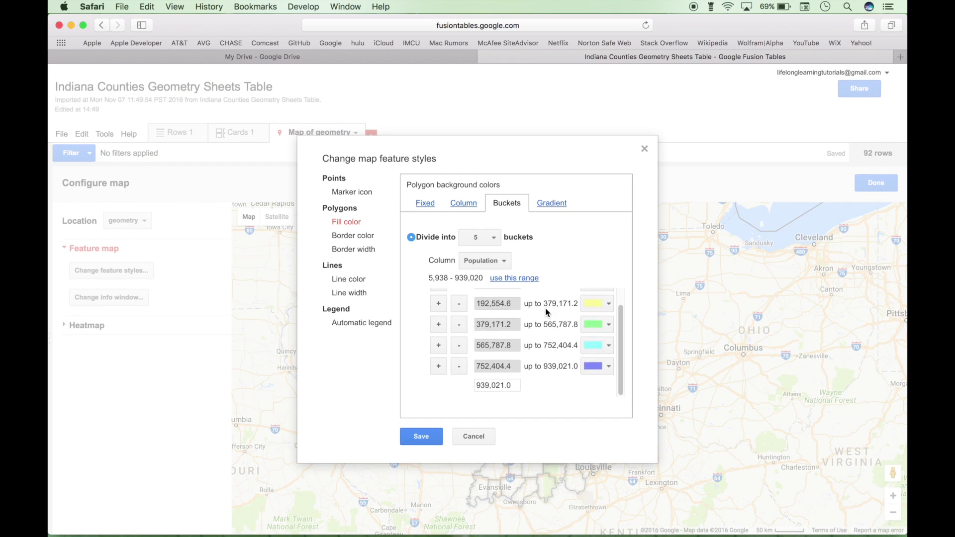
mouse_move(545, 309)
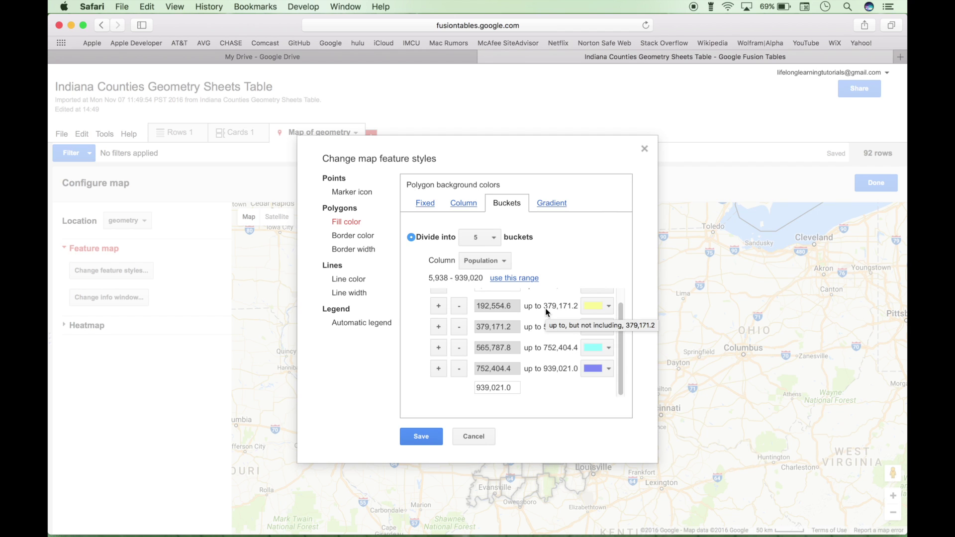
scroll(535, 337, up, 1)
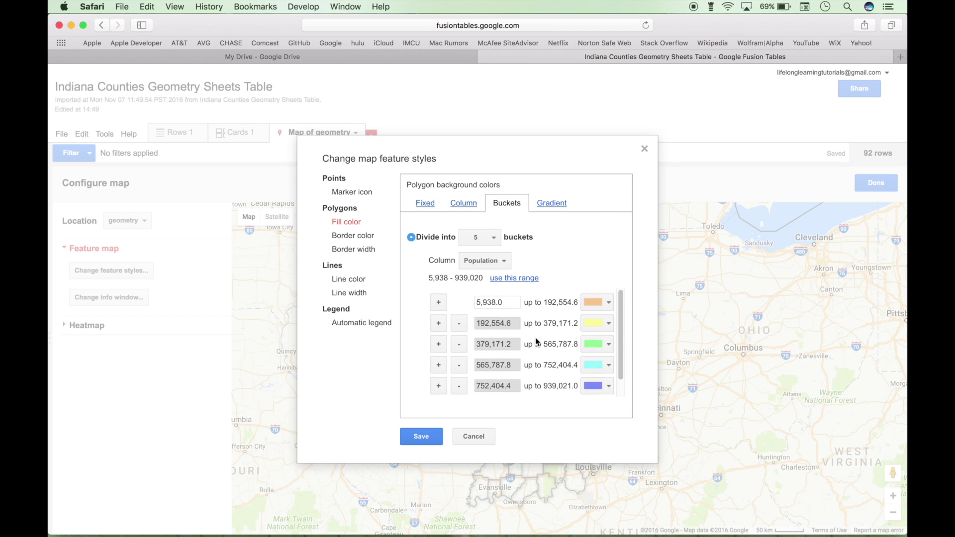
mouse_move(535, 337)
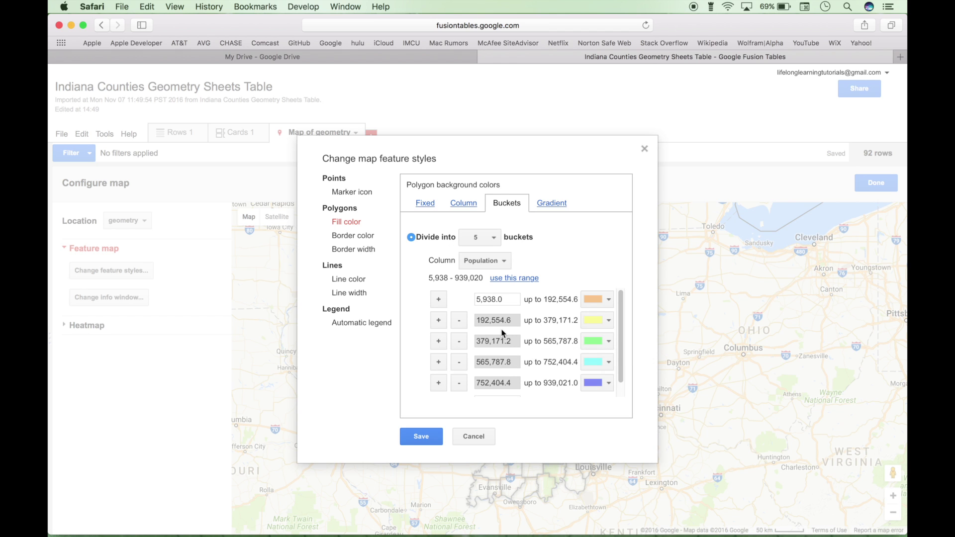
click(420, 436)
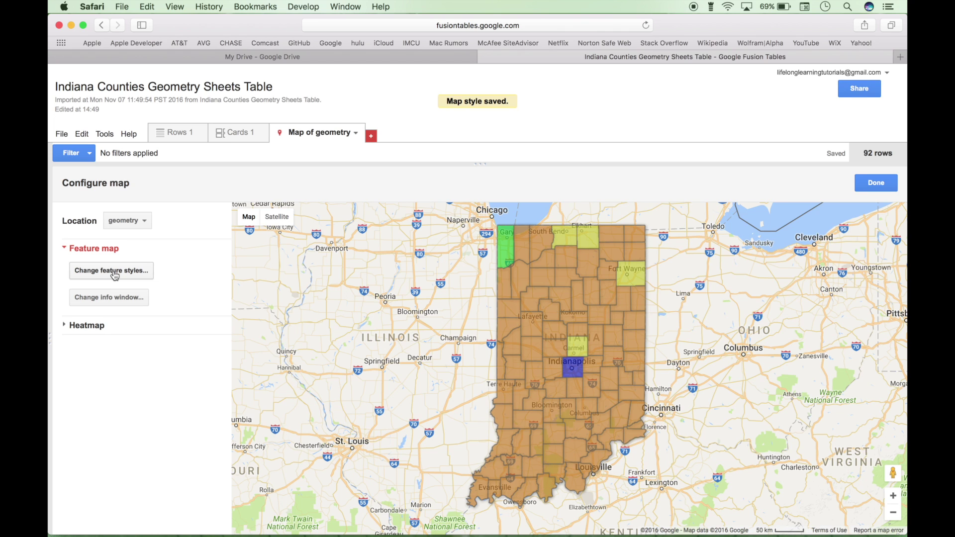
Turn on 'Show polygon fill legend' under Automatic legend and save it
click(90, 271)
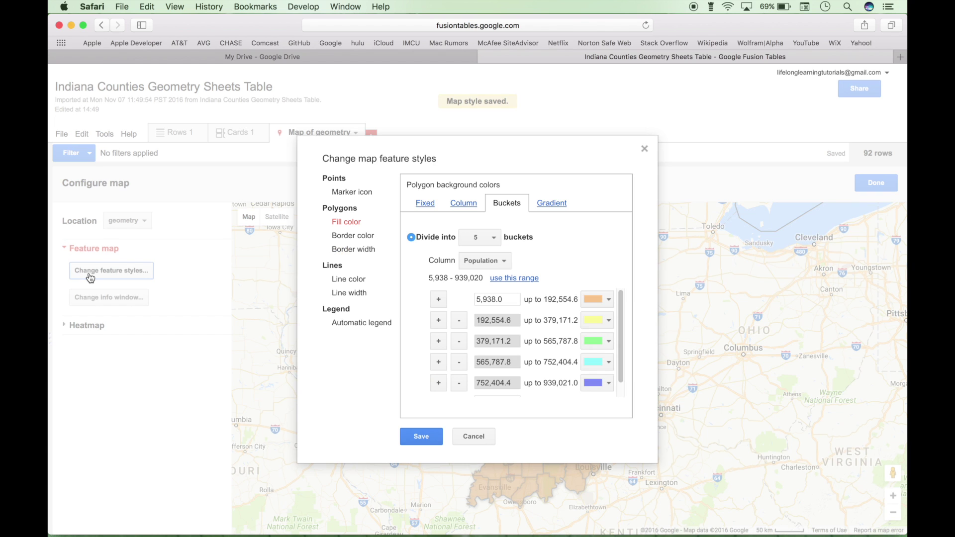
click(350, 323)
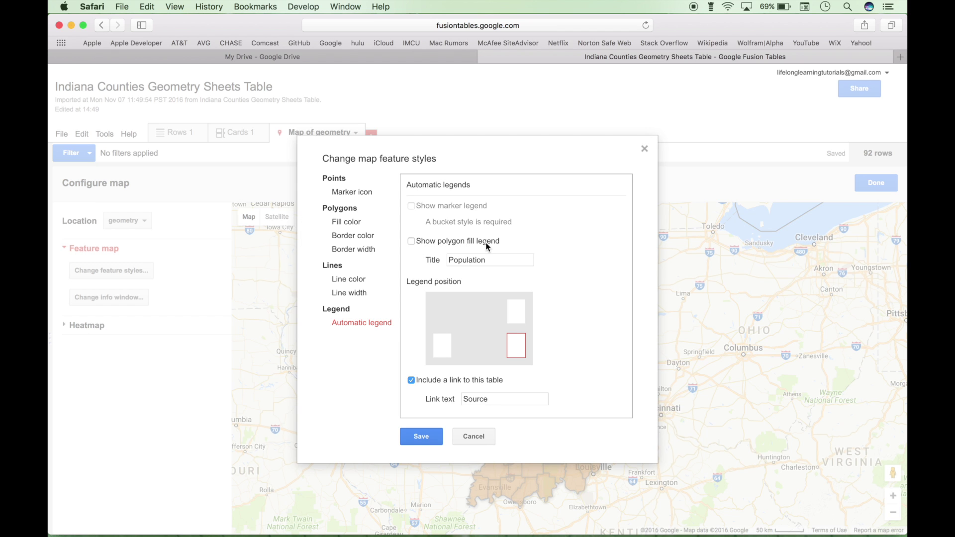
click(411, 241)
click(421, 437)
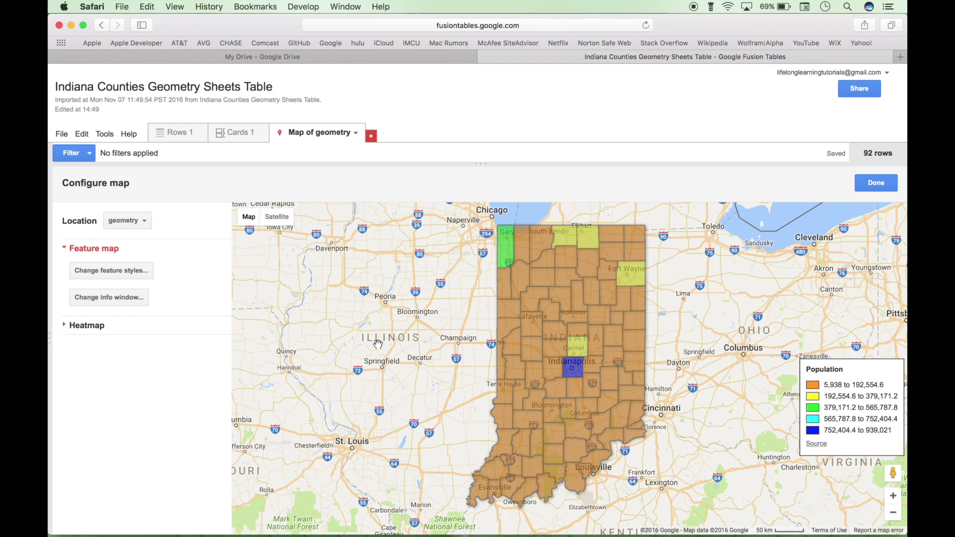
click(844, 407)
click(471, 436)
click(839, 388)
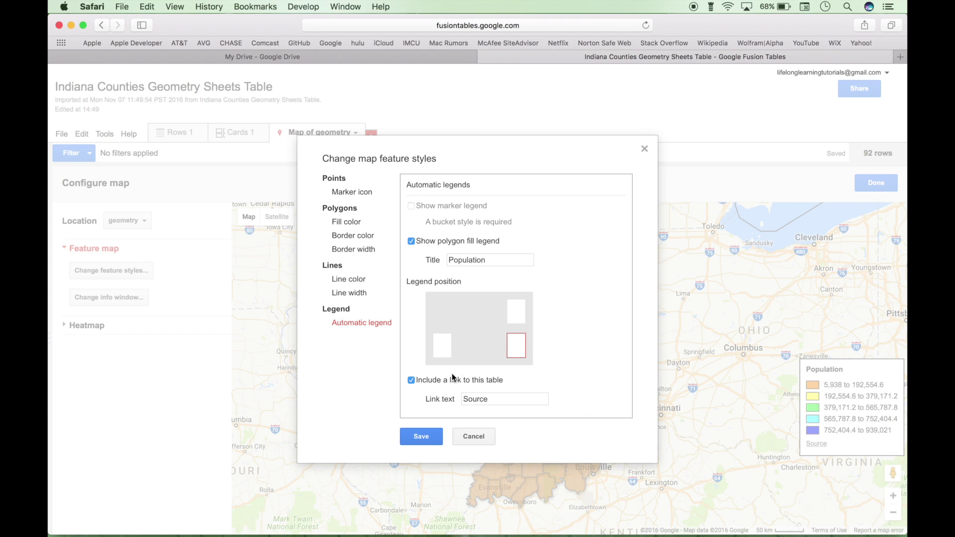
click(469, 436)
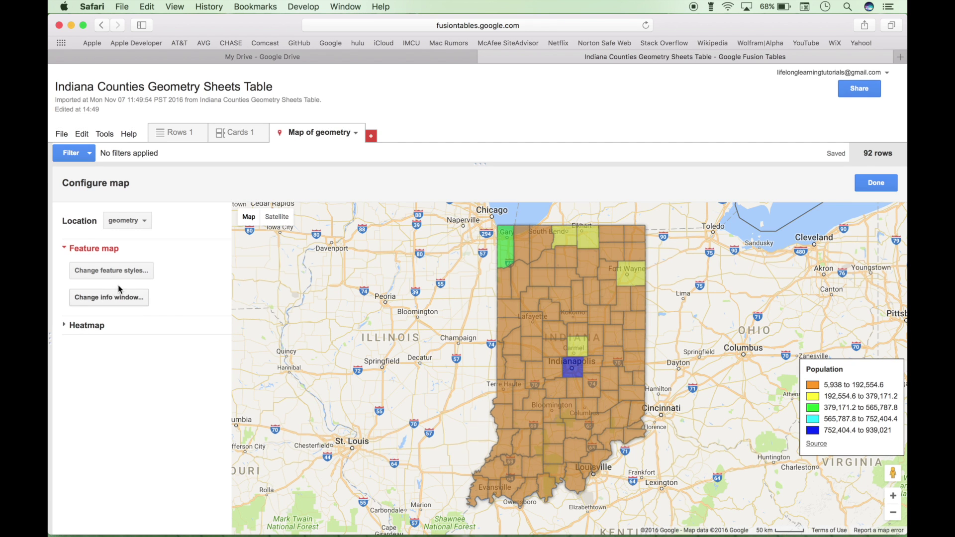
click(91, 277)
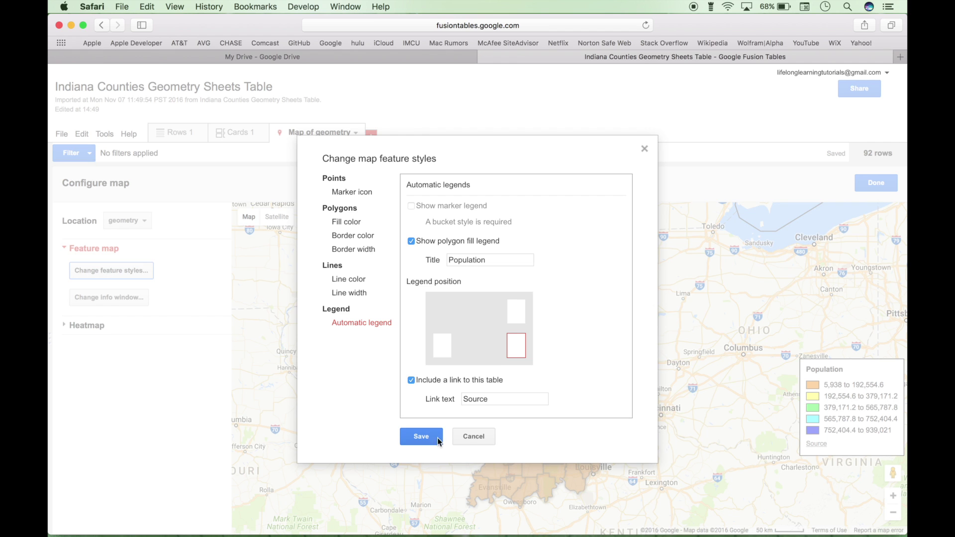
click(472, 436)
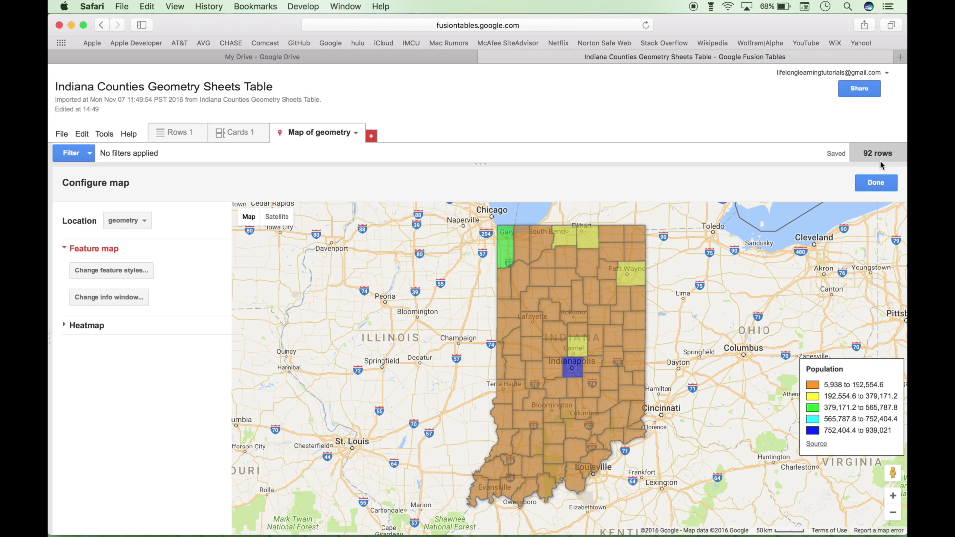
click(873, 183)
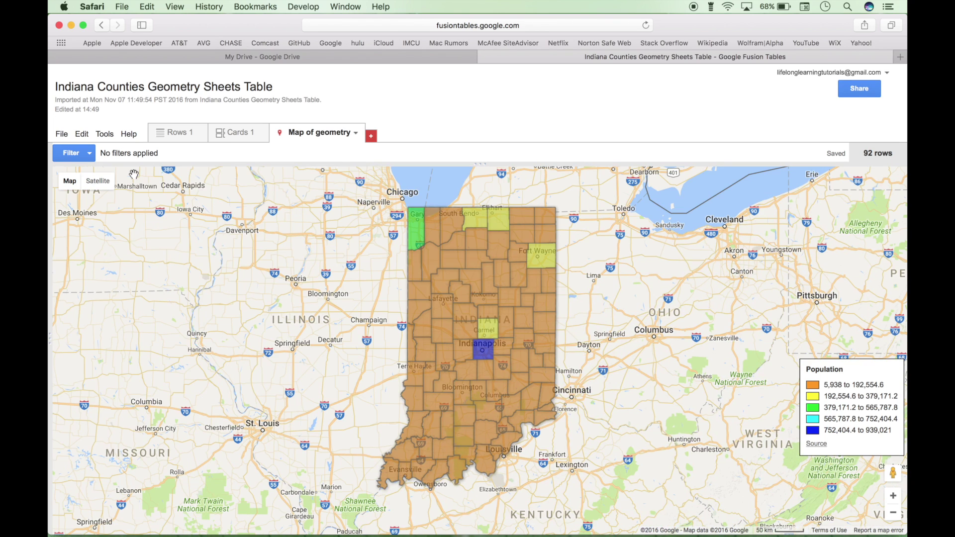
click(105, 133)
click(119, 168)
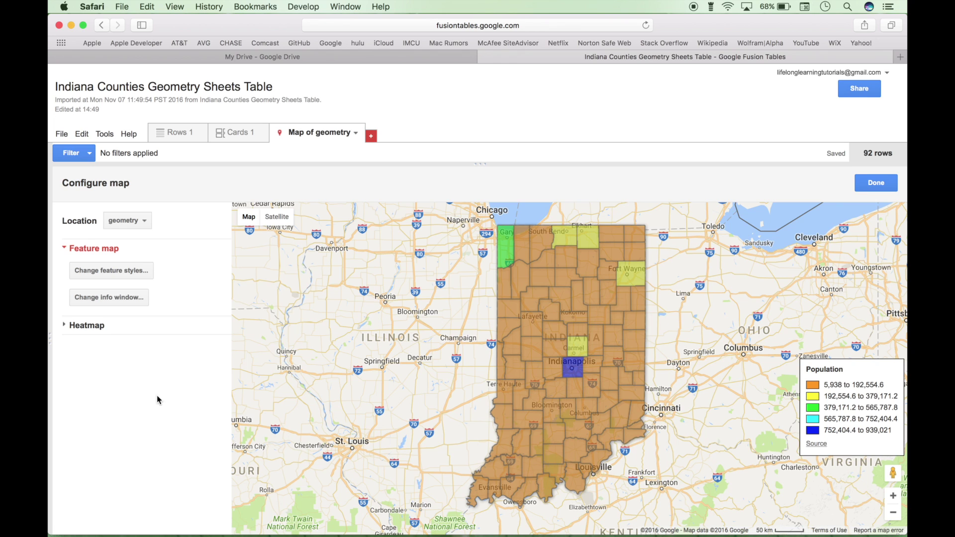
Change the polygon fill colour buckets from five to six
click(844, 404)
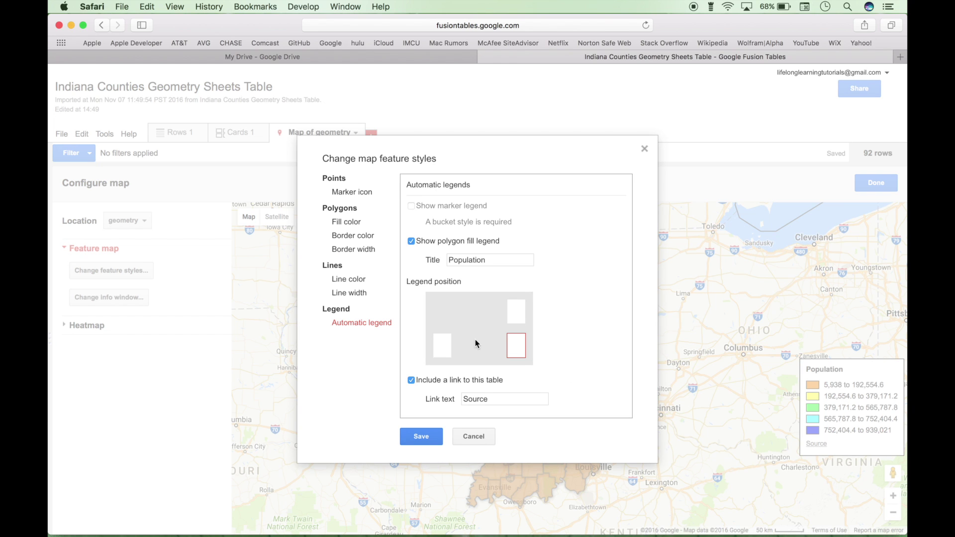
click(351, 223)
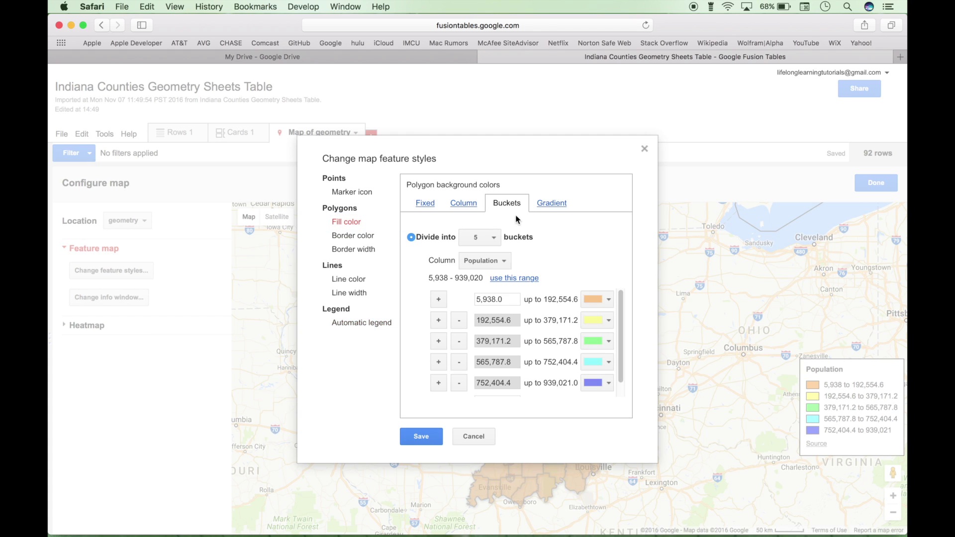
click(496, 238)
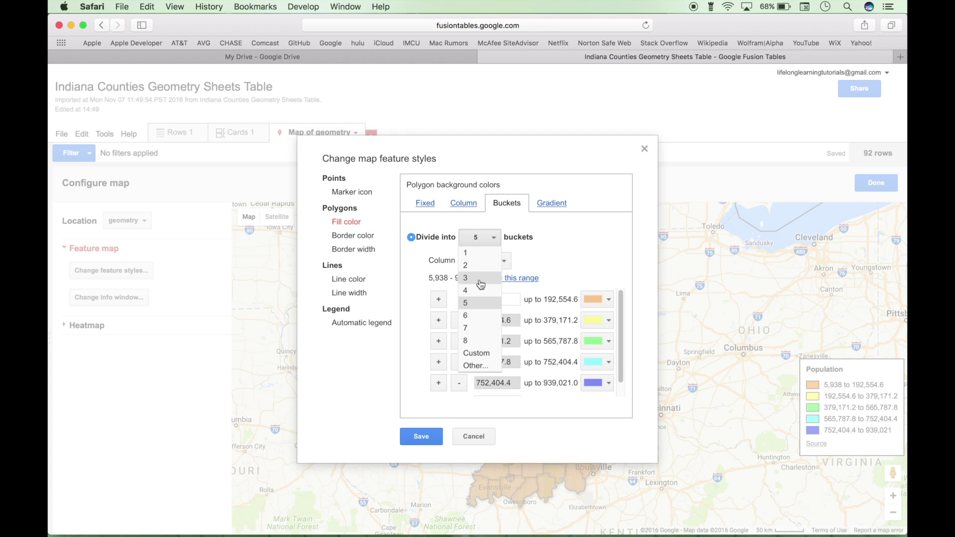
click(473, 315)
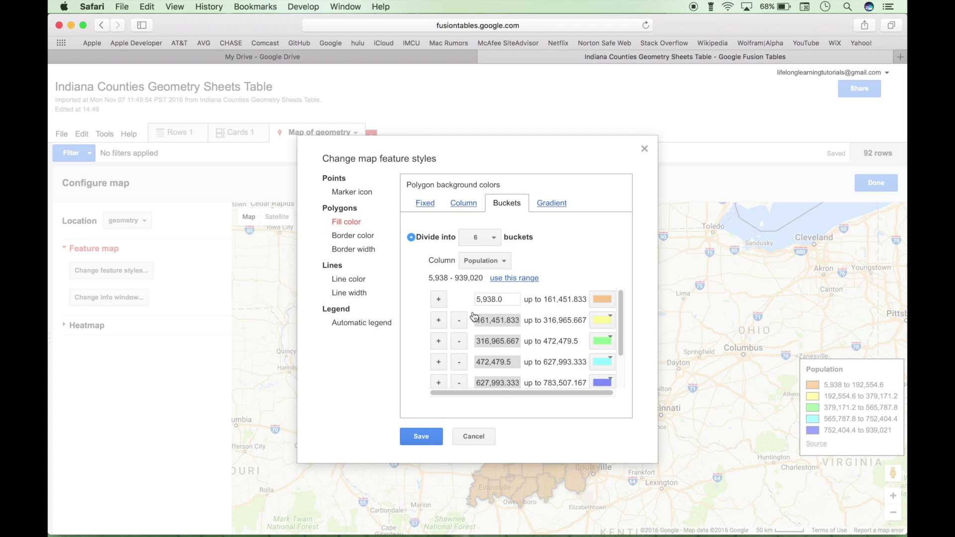
Set the bucket boundaries to 50,000, 100,000 and 200,000 and save
click(502, 321)
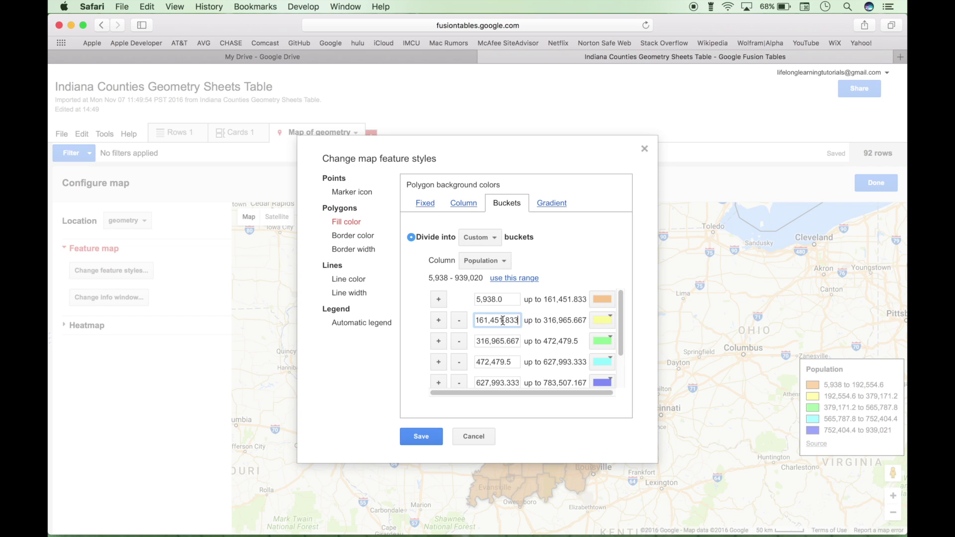
double_click(502, 321)
text(50,000)
double_click(510, 343)
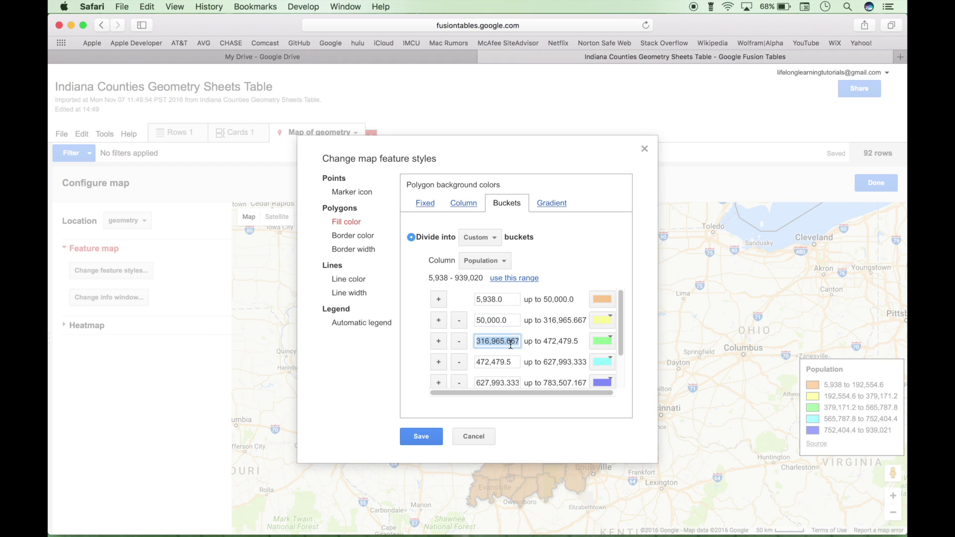
text(100000)
click(508, 361)
text(200)
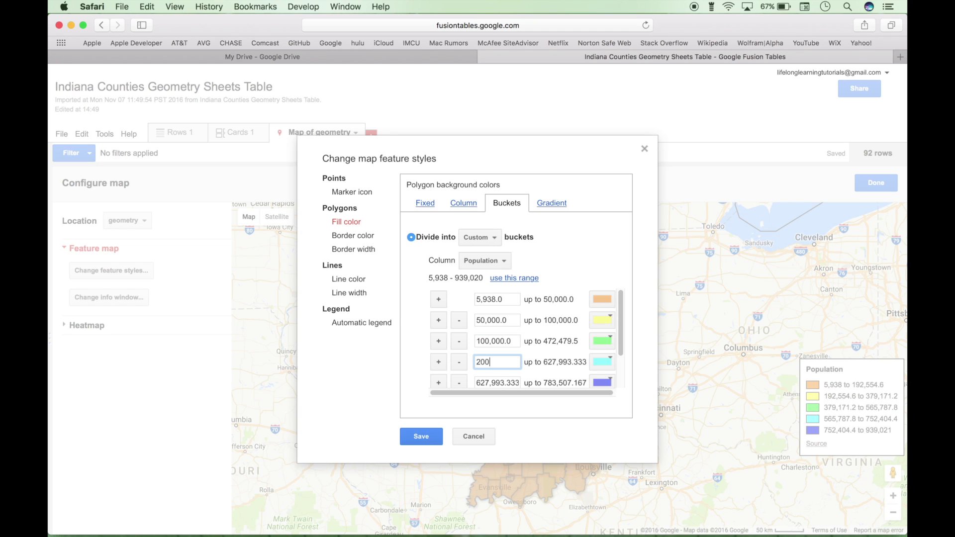
text(000)
click(517, 341)
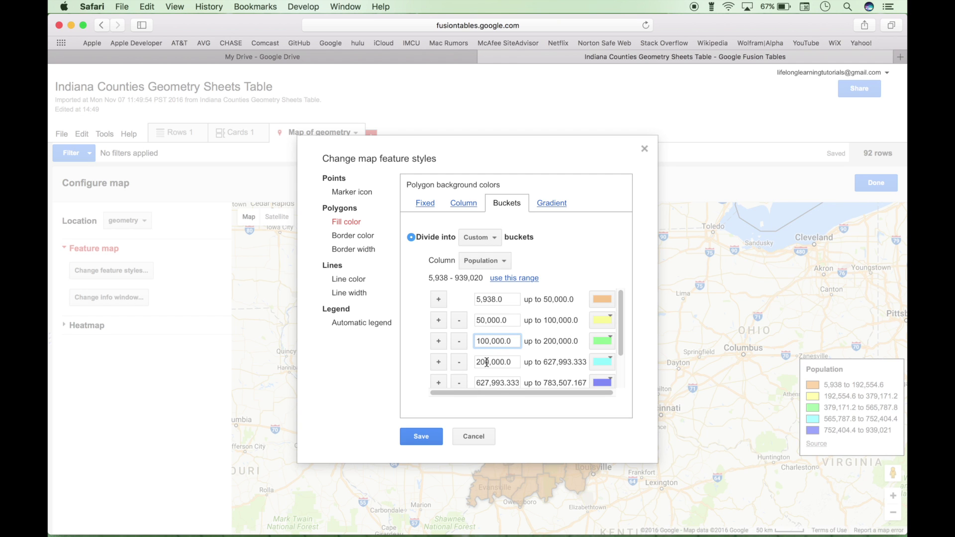
click(423, 439)
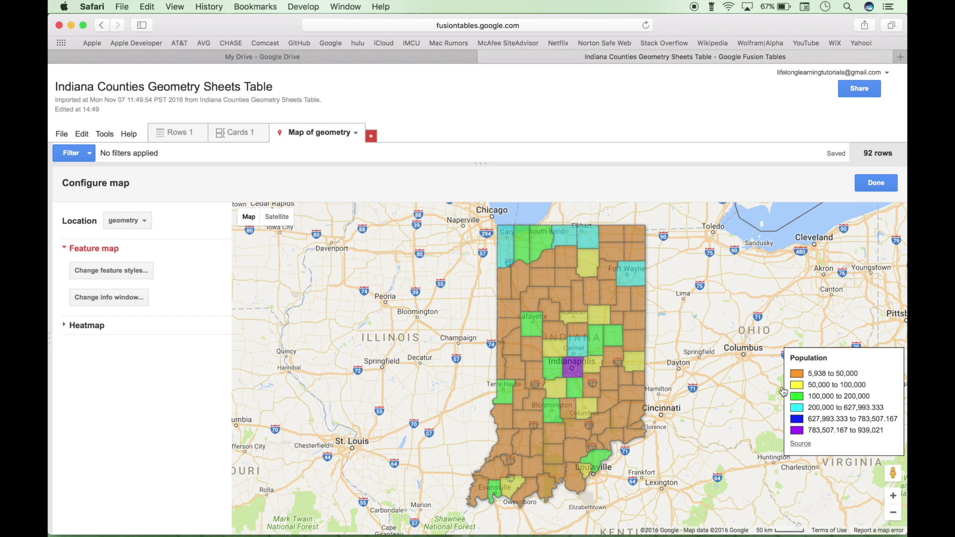
click(823, 410)
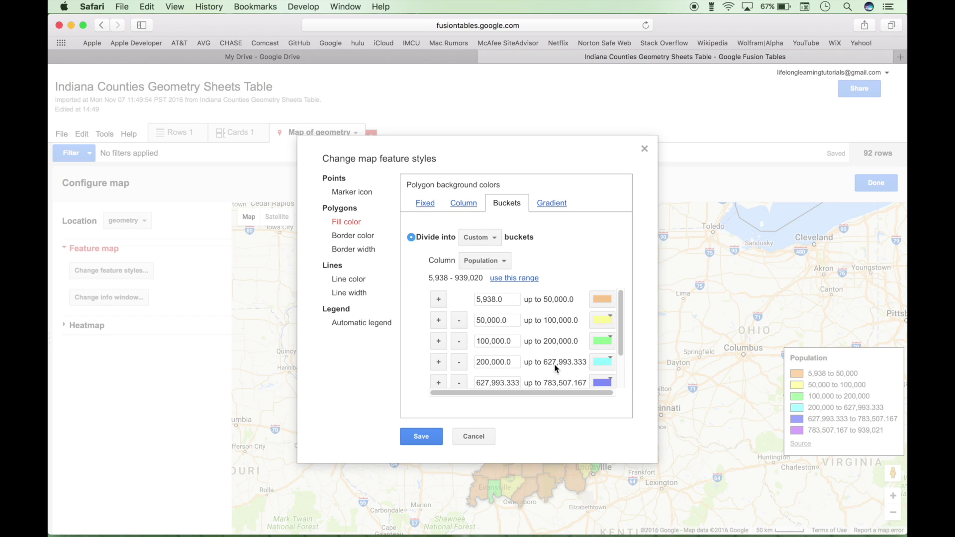
mouse_move(553, 364)
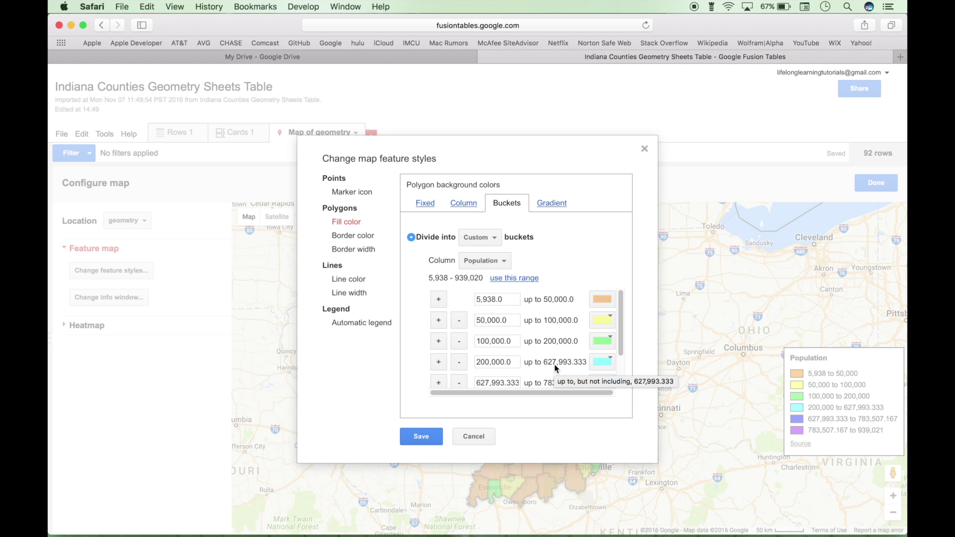
click(420, 437)
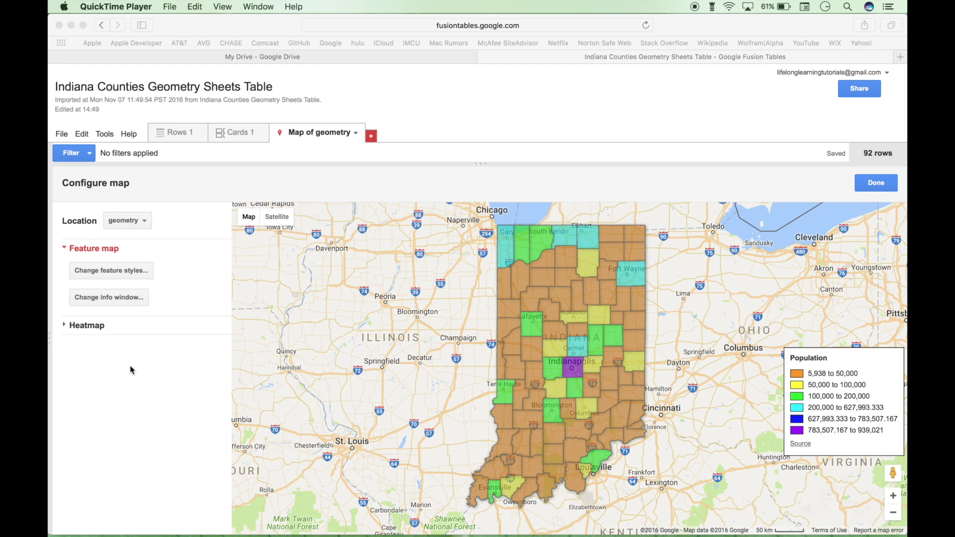
click(111, 270)
Replace the buckets with a Population gradient from 5938 through 939020 and save it
click(111, 270)
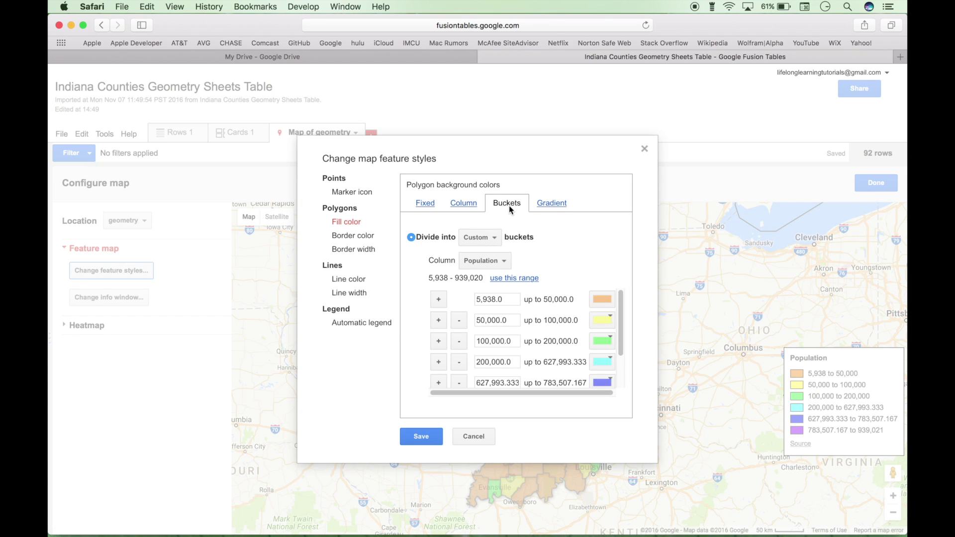
click(550, 204)
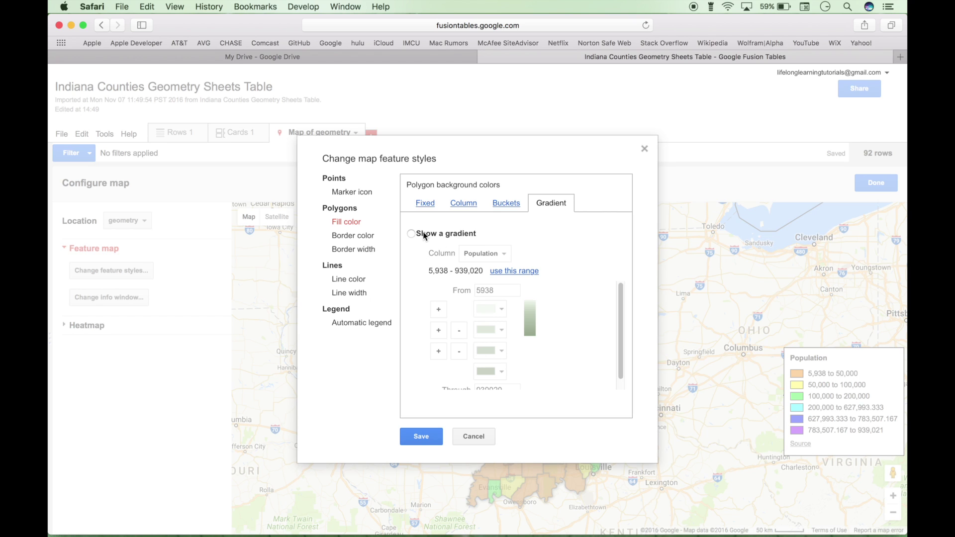
click(410, 233)
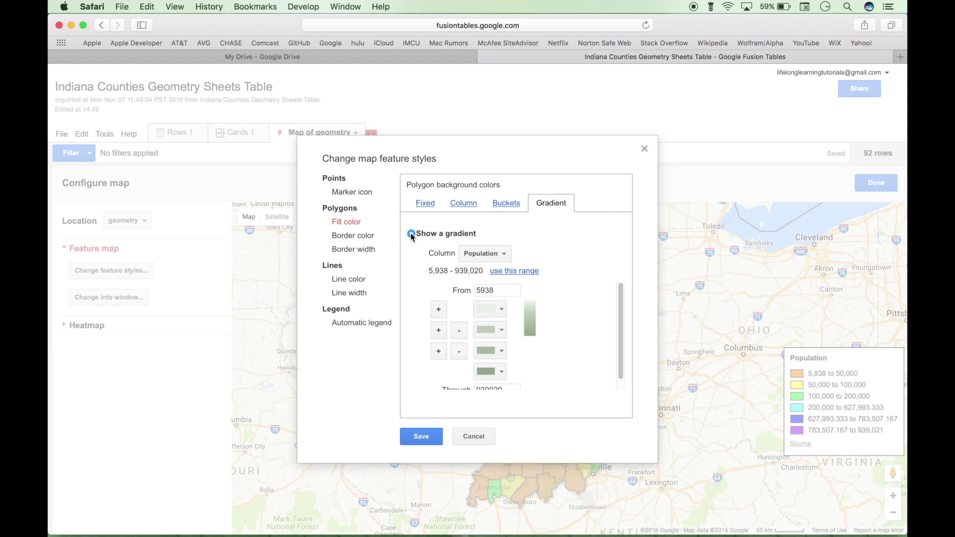
click(504, 256)
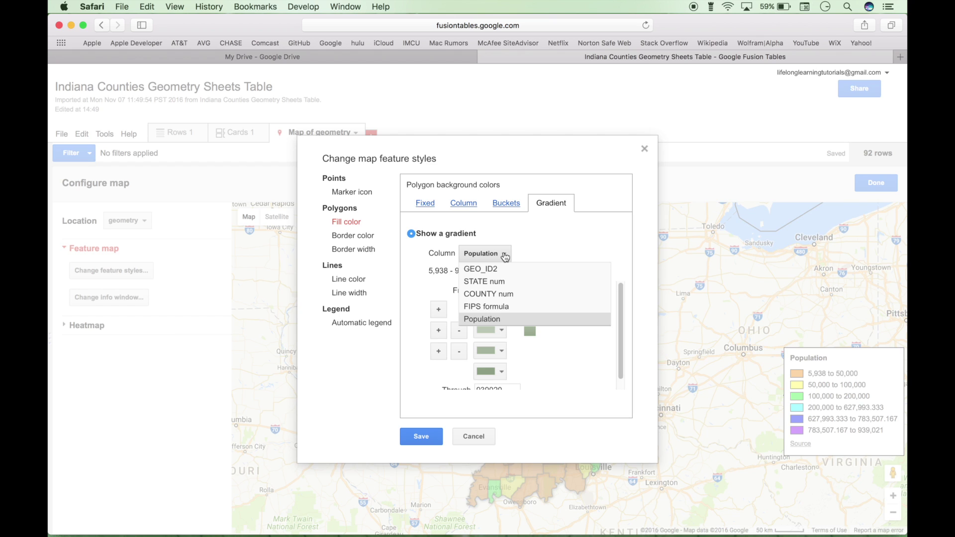
click(529, 244)
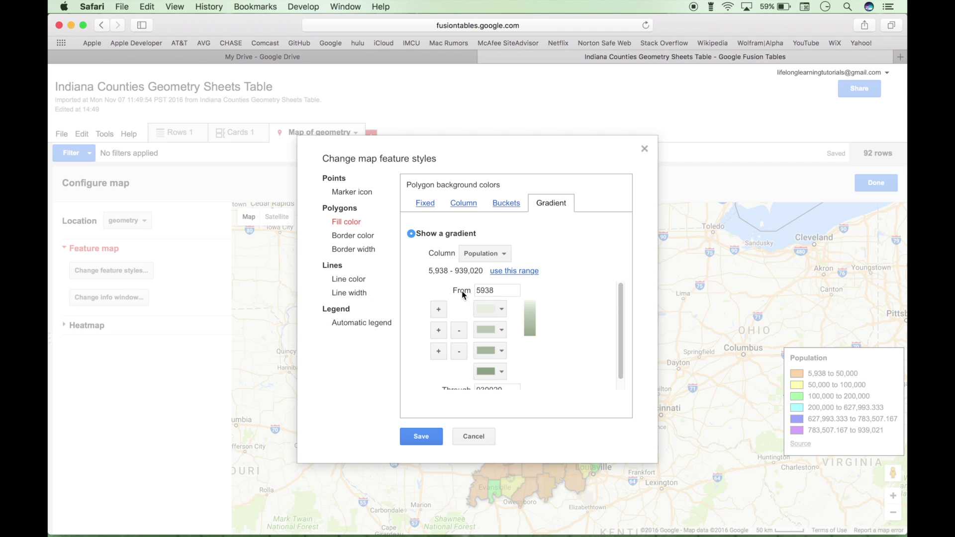
scroll(586, 297, down, 2)
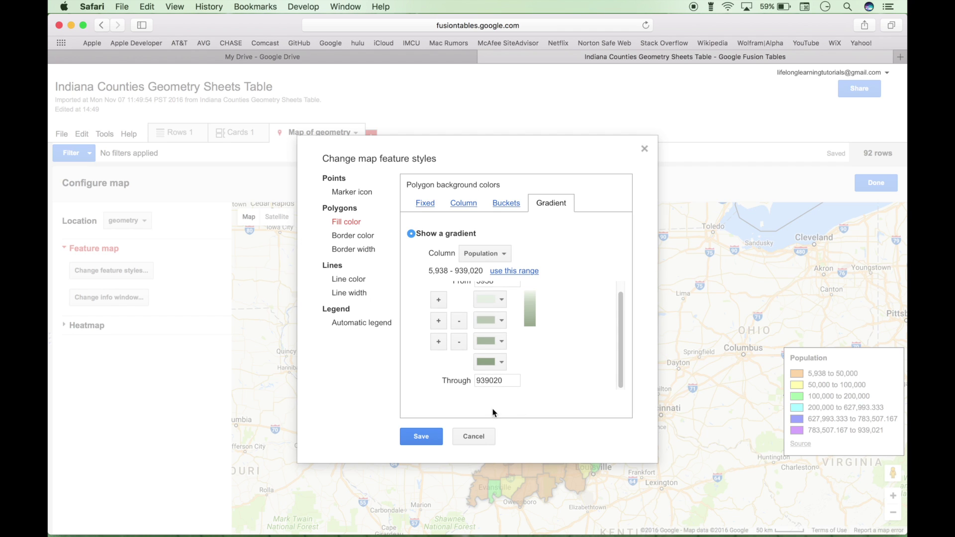
scroll(573, 324, up, 2)
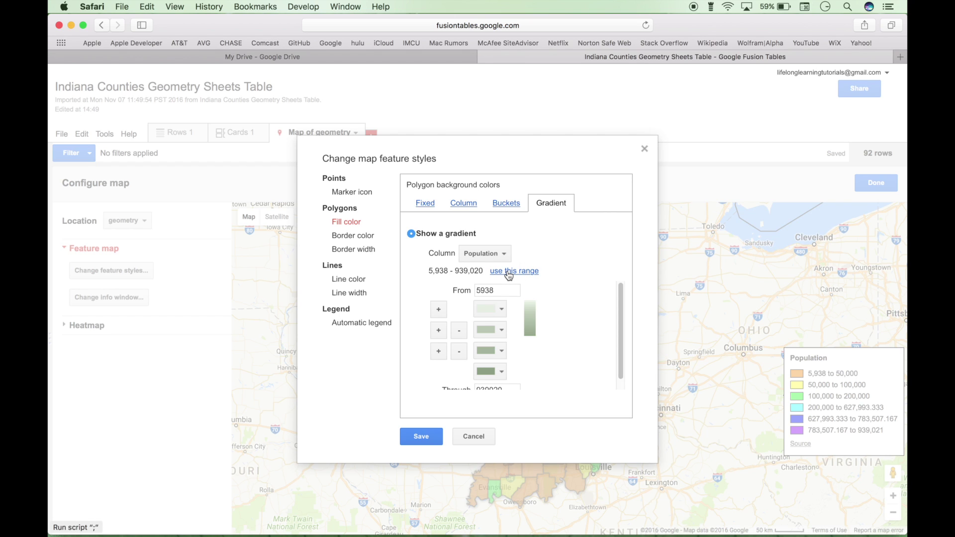
scroll(542, 293, down, 2)
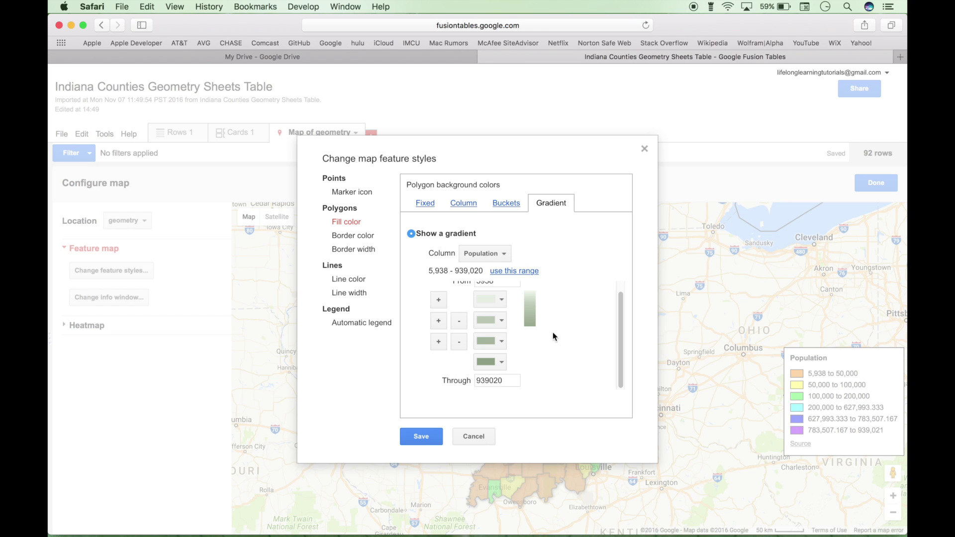
click(418, 437)
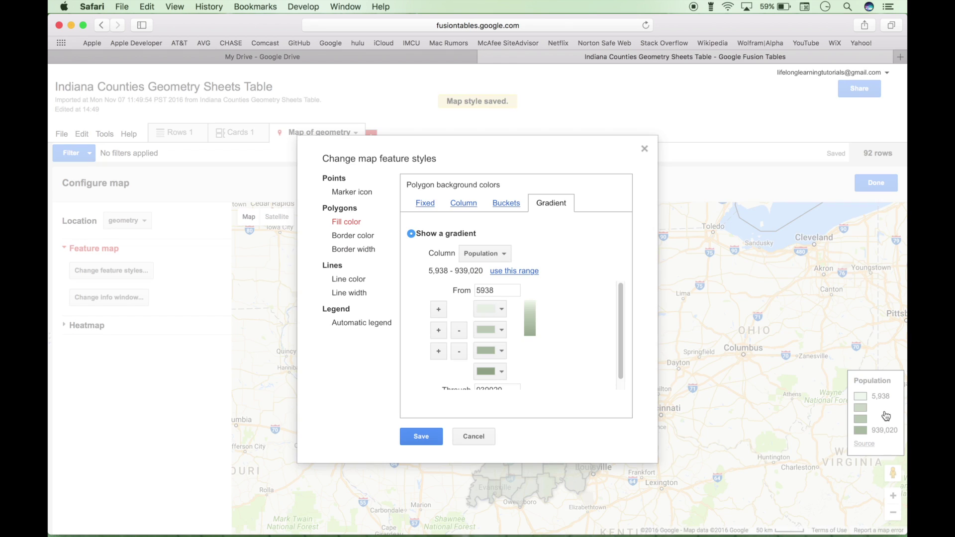
Reopen the map styles from the legend and save the Population gradient again
click(885, 416)
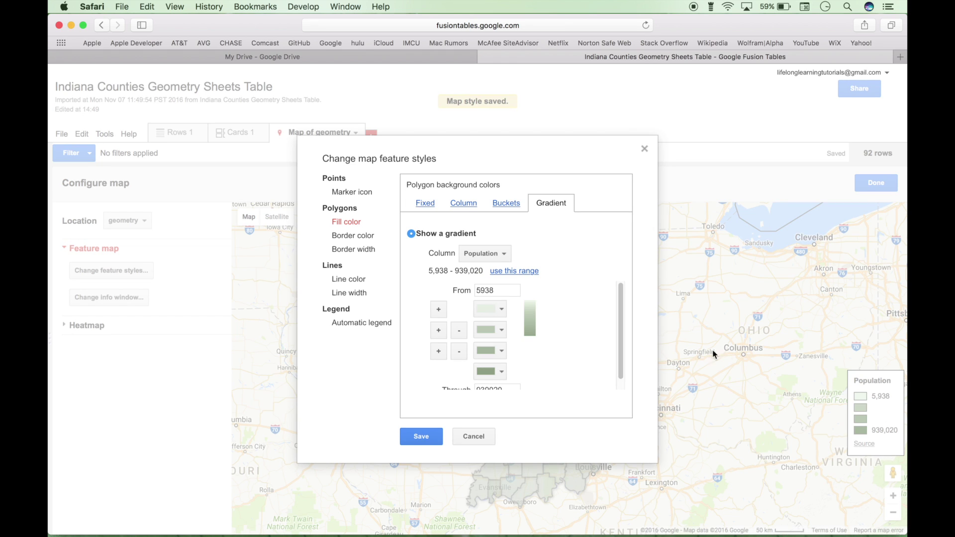
click(425, 438)
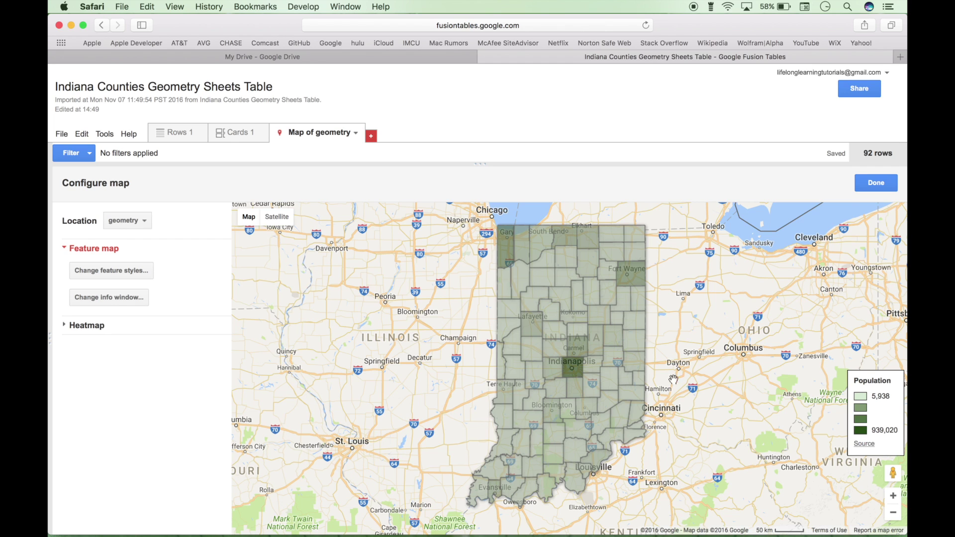
click(880, 417)
Add a fifth colour step to the Population gradient, save it, and return to the browser
scroll(526, 370, down, 2)
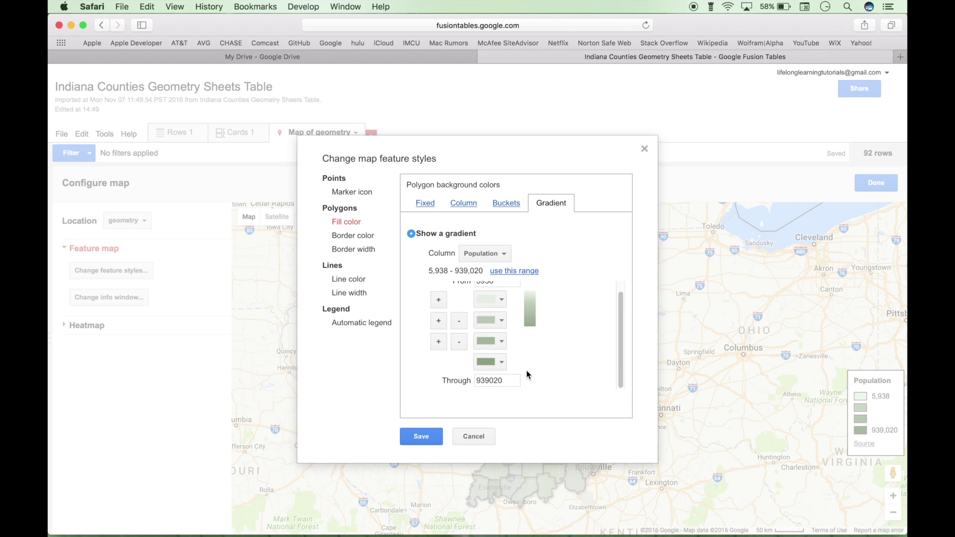
click(439, 343)
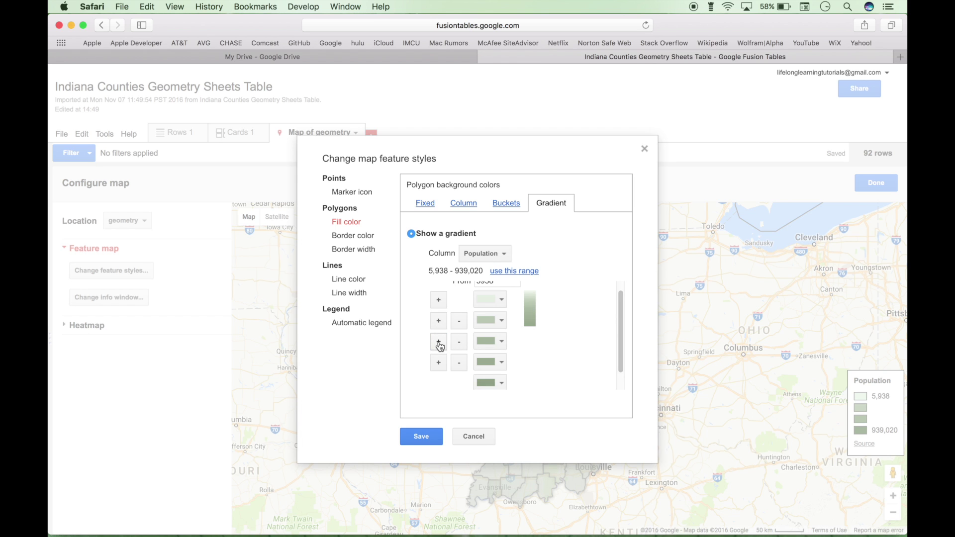
click(420, 436)
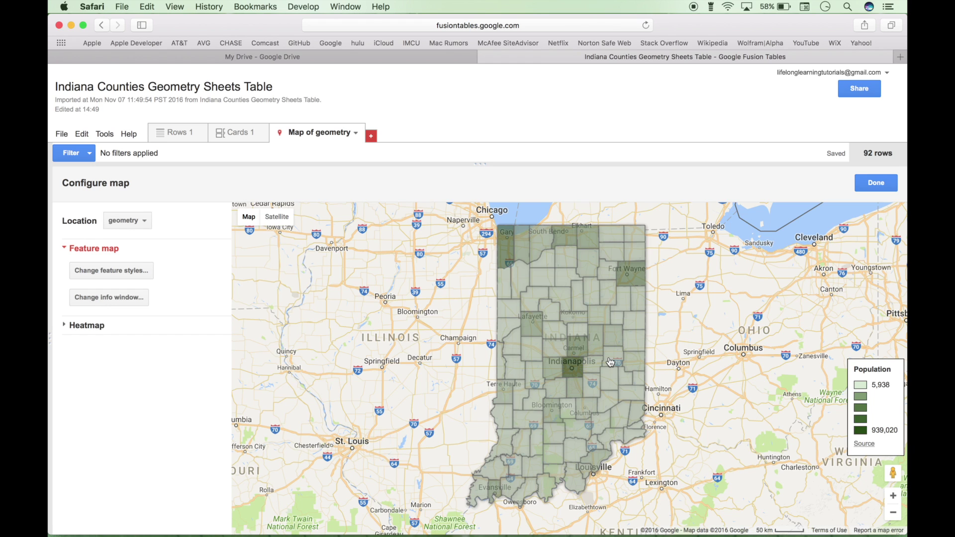
key(ctrl+super+Escape)
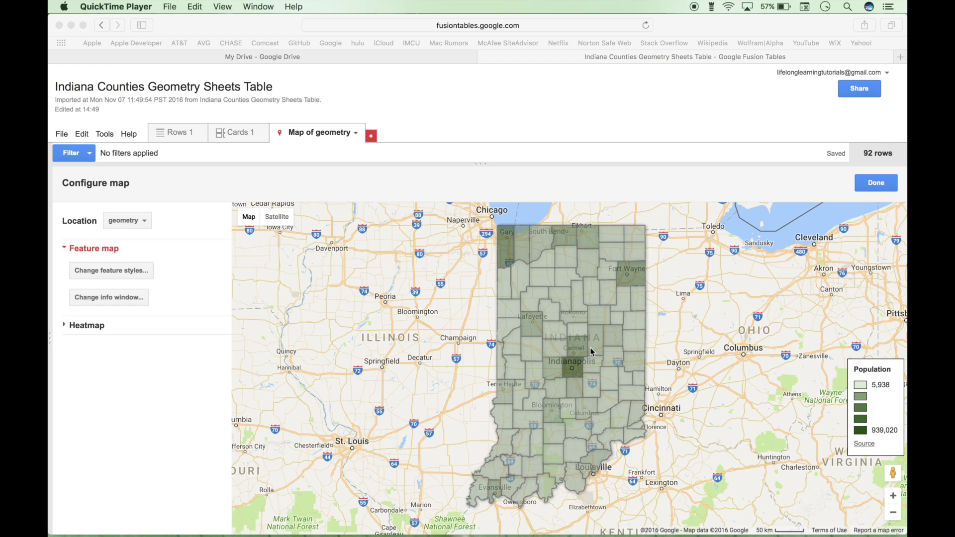
click(497, 105)
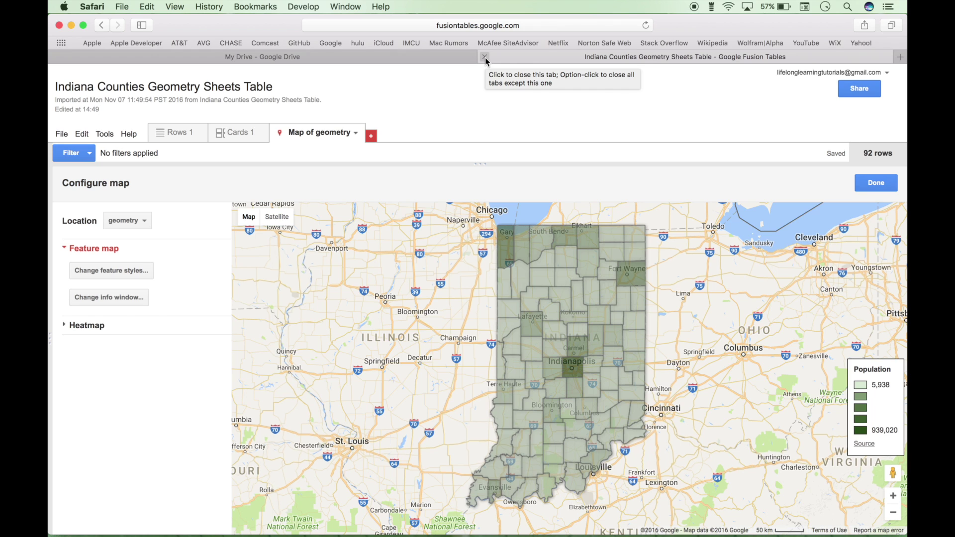
Close the Indiana table and start a new Google Fusion Table from Drive's New menu
click(485, 57)
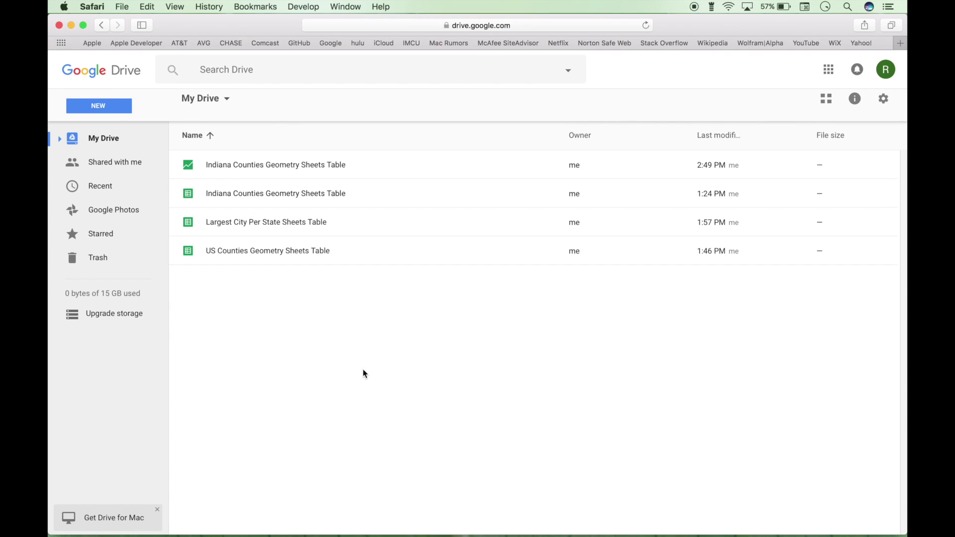
click(120, 106)
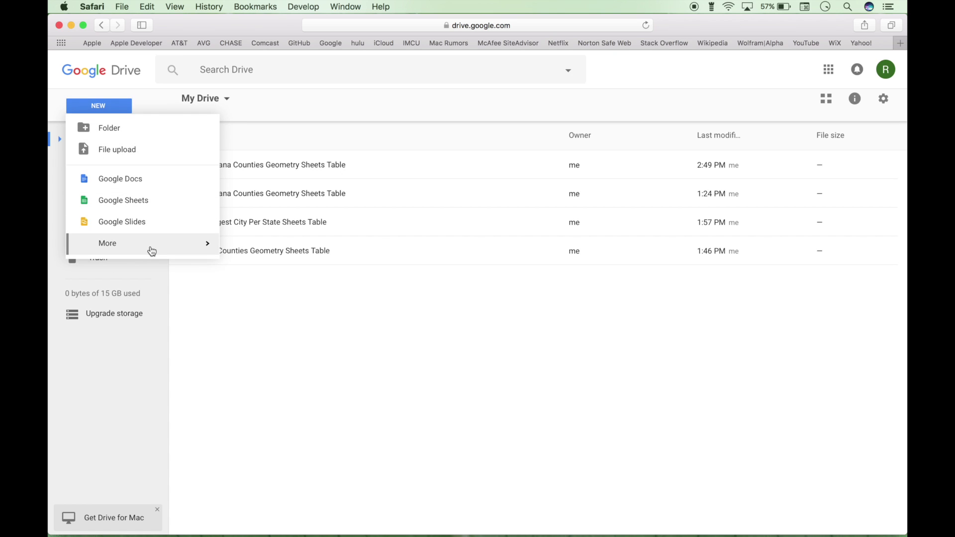
mouse_move(151, 250)
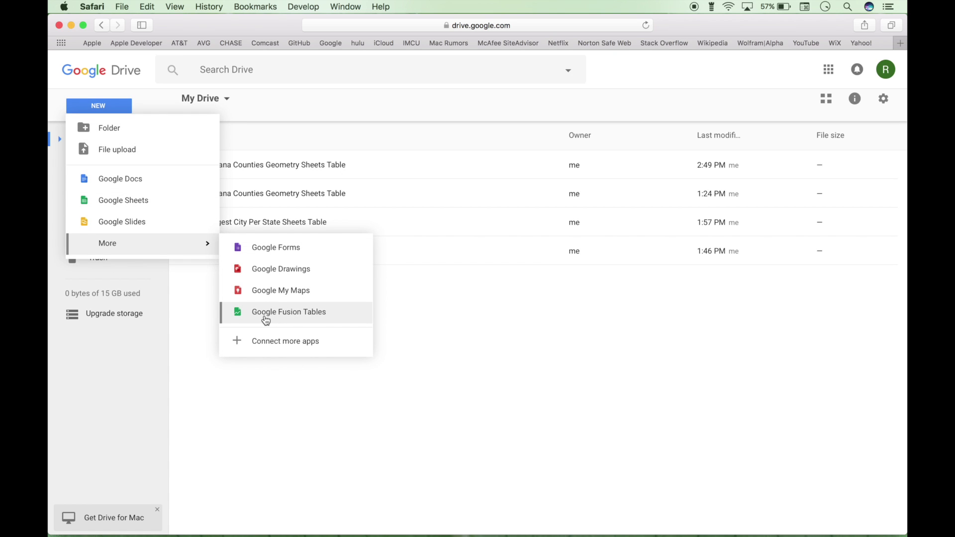
click(266, 318)
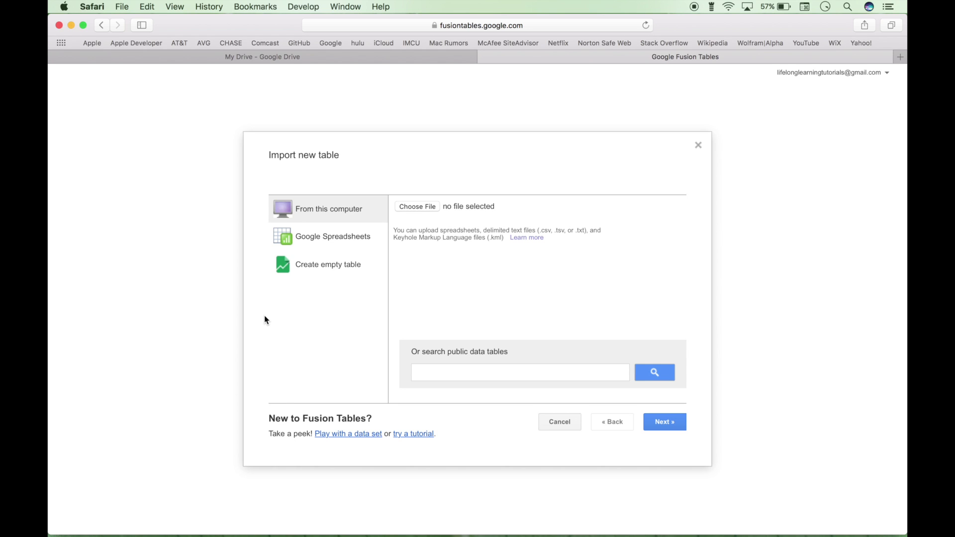
Import the Largest City Per State spreadsheet, using row 1 as column names
click(304, 243)
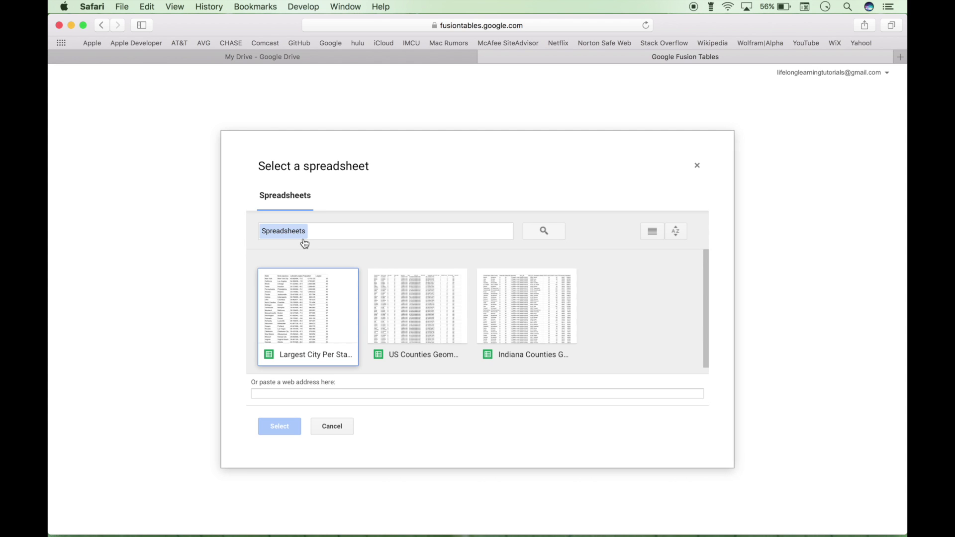
click(291, 325)
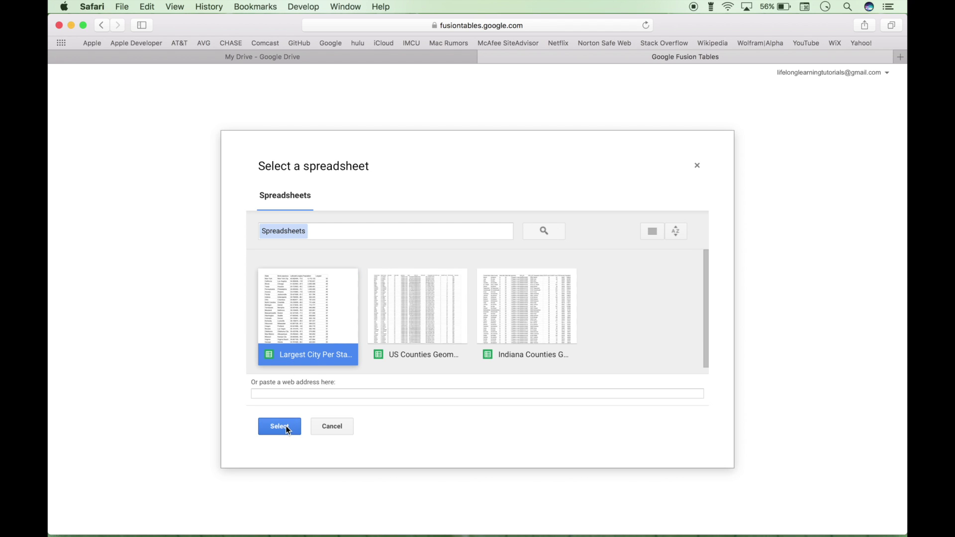
click(286, 426)
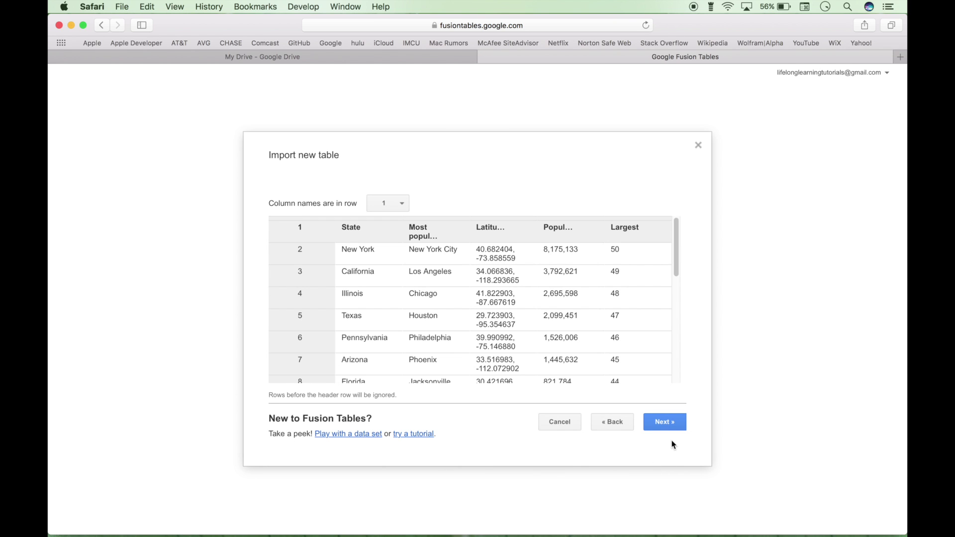
click(661, 422)
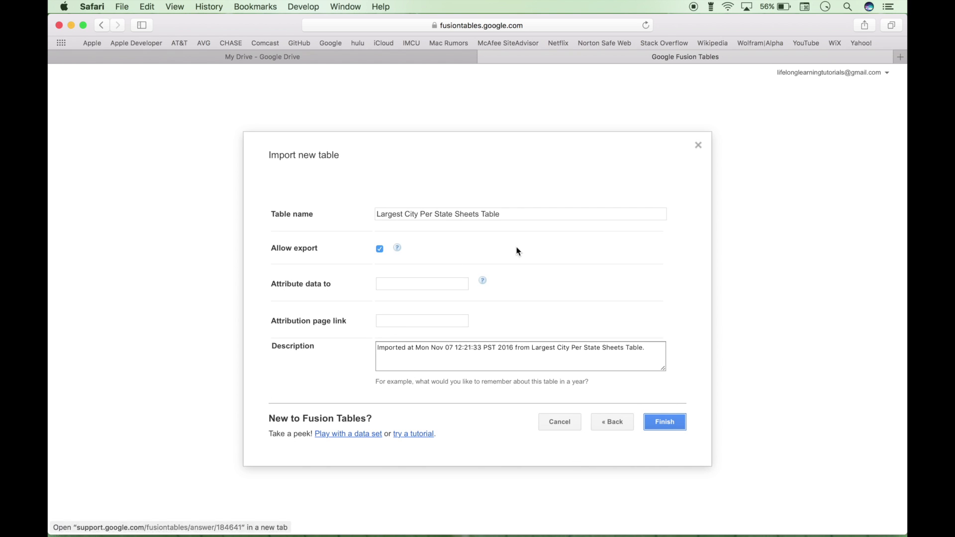
click(661, 422)
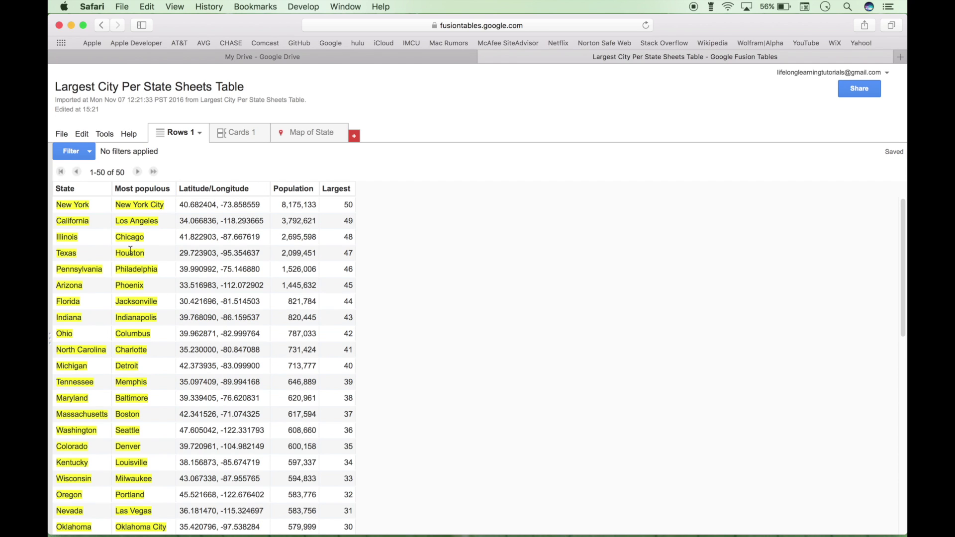
Scroll through the 50 imported rows, led by New York City at 8,175,133
scroll(80, 220, down, 3)
scroll(79, 221, down, 10)
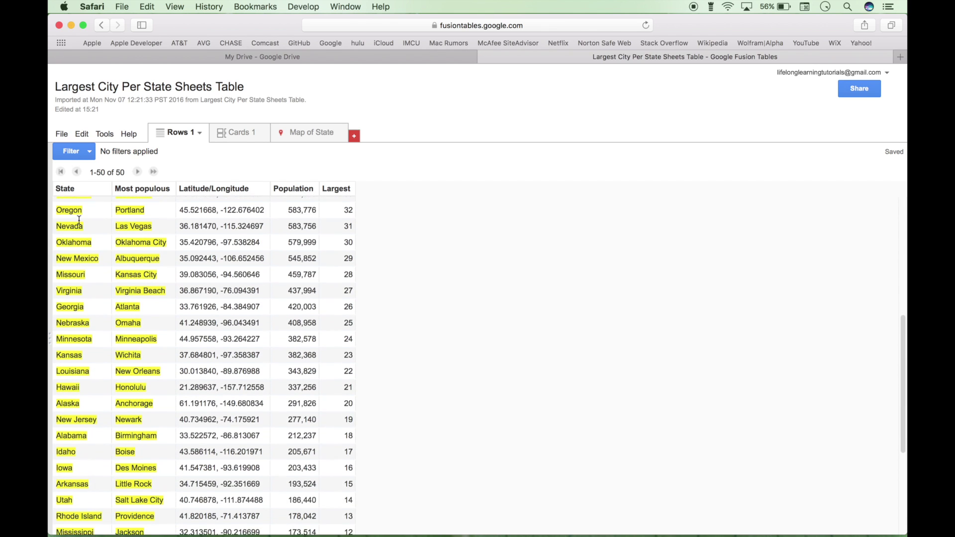
scroll(79, 220, up, 12)
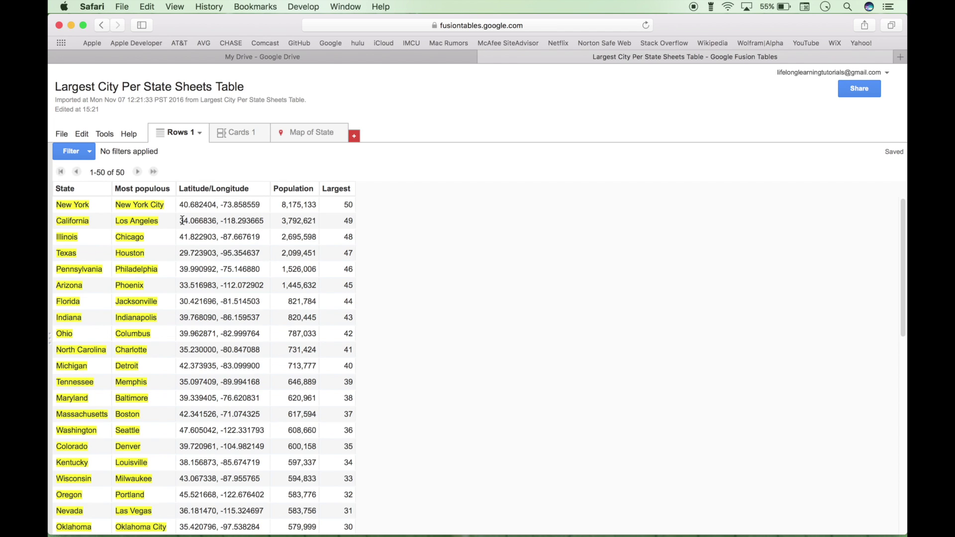
Open the Map of State view and place the cities by Latitude/Longitude
click(307, 137)
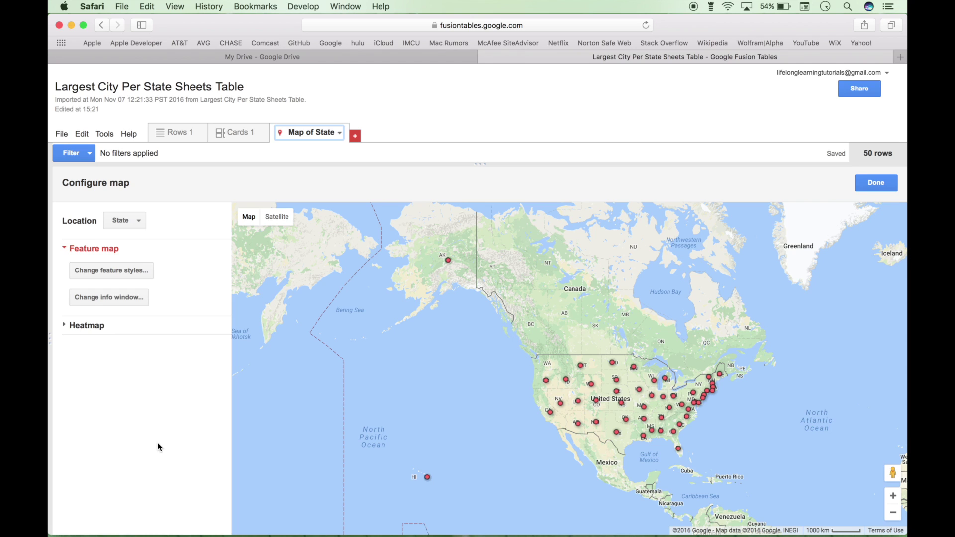
click(139, 224)
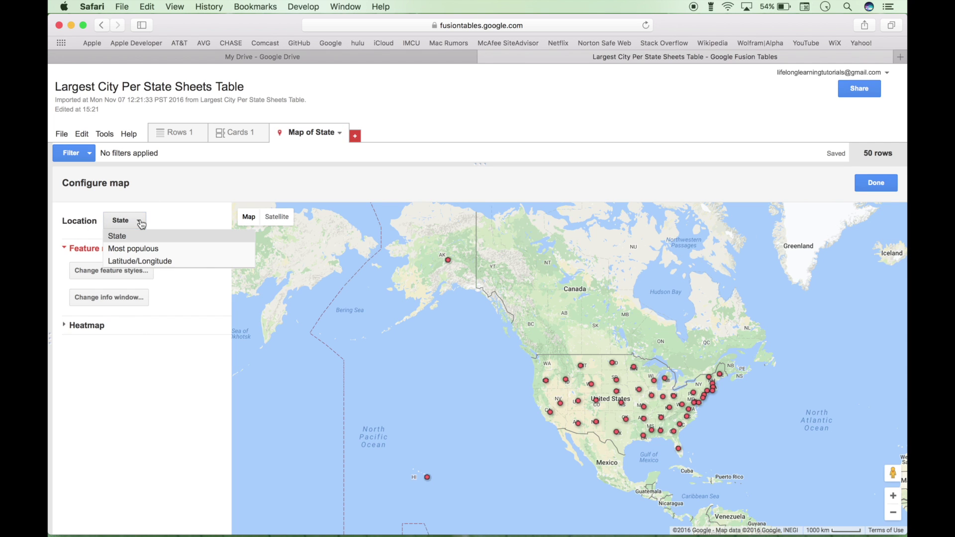
click(158, 264)
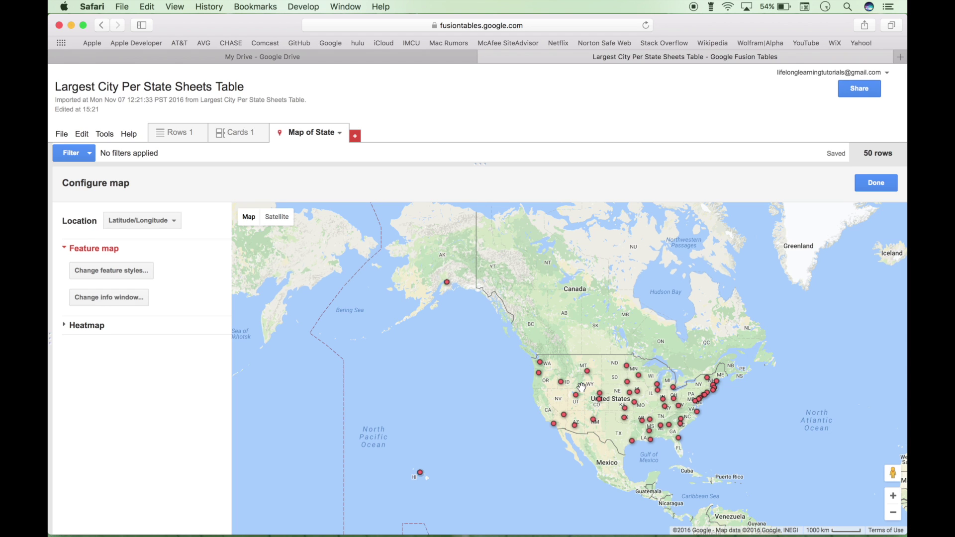
Display the state map's cities as a heatmap
click(174, 133)
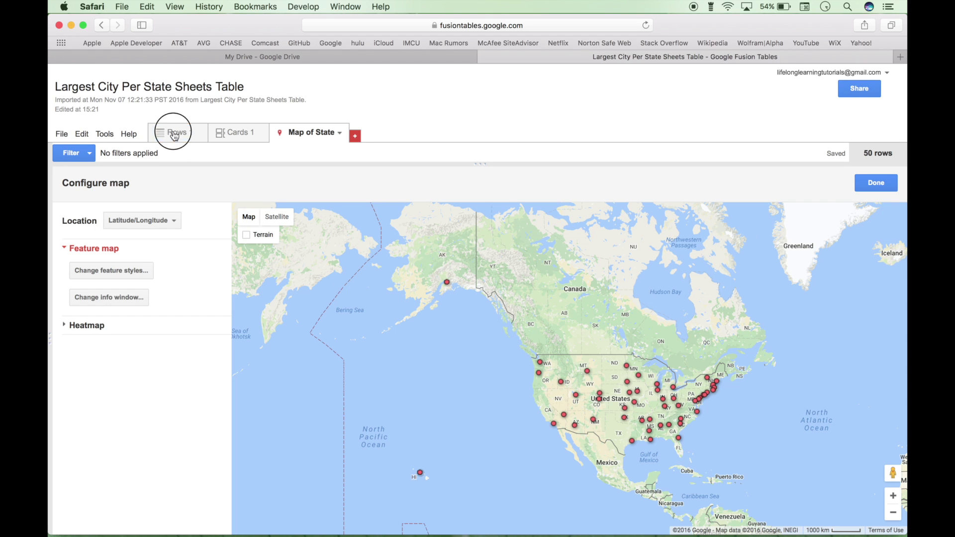
click(316, 133)
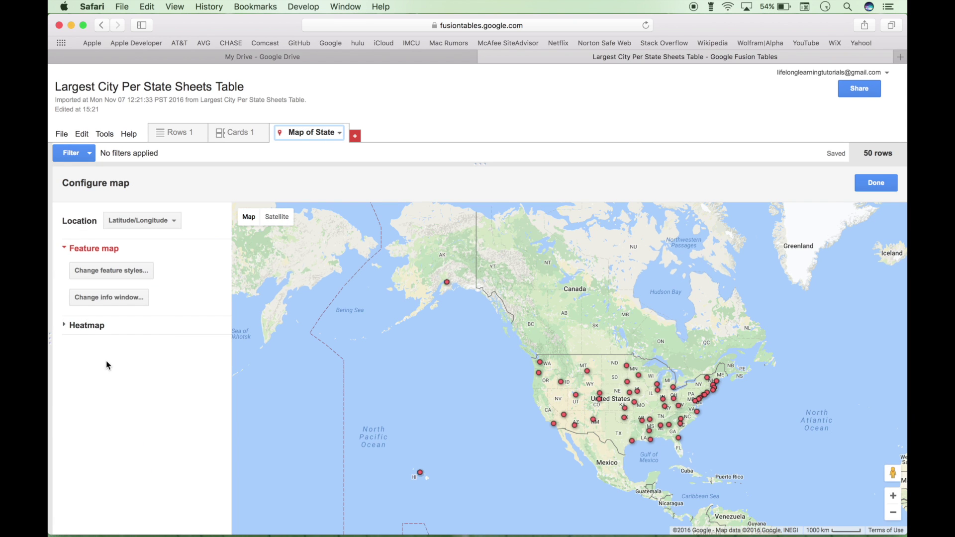
click(87, 326)
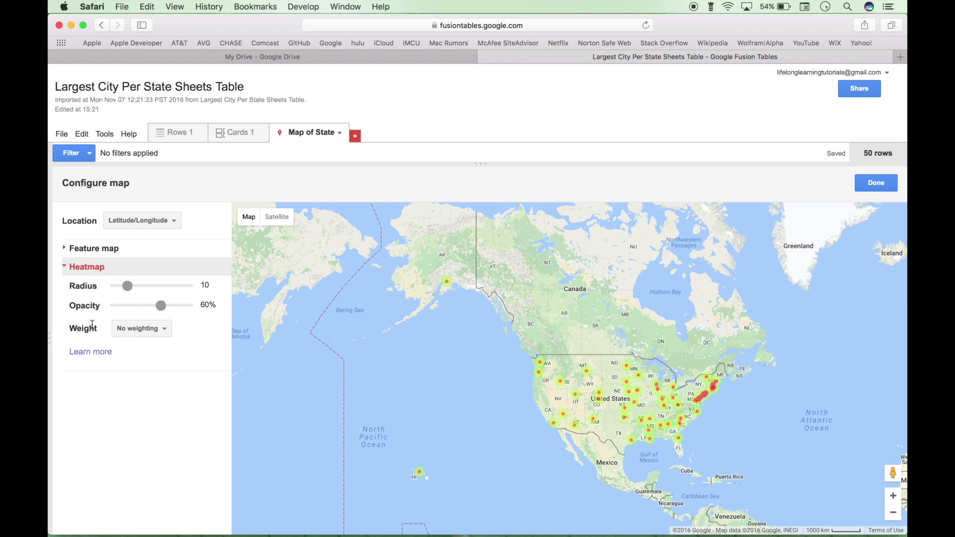
Zoom the heatmap in on the United States, pan toward Texas, then return to Rows 1
click(604, 409)
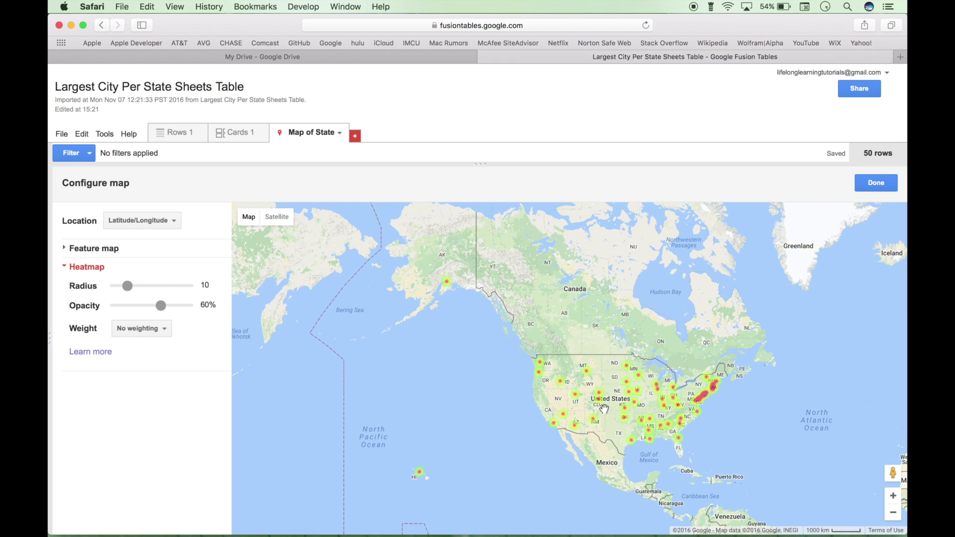
double_click(603, 409)
double_click(666, 372)
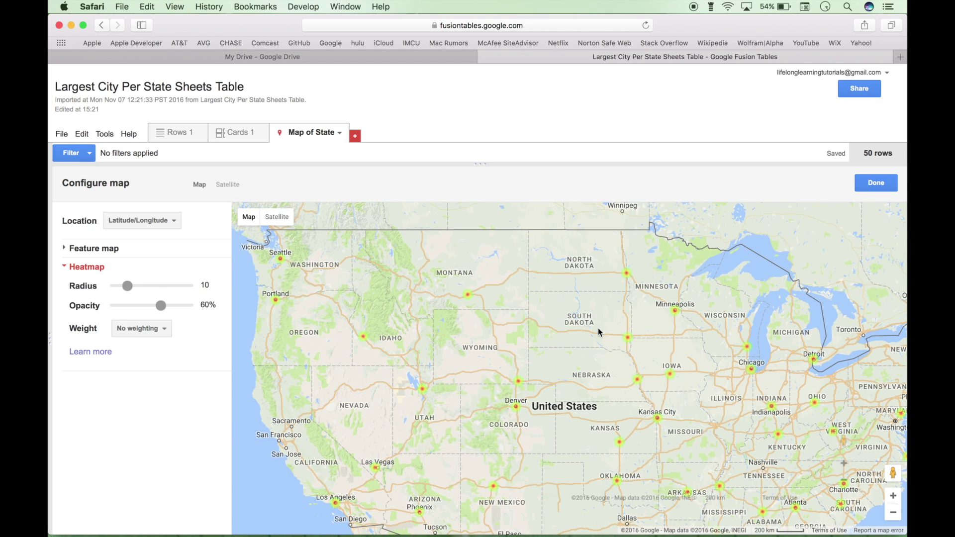
drag(598, 332, 565, 286)
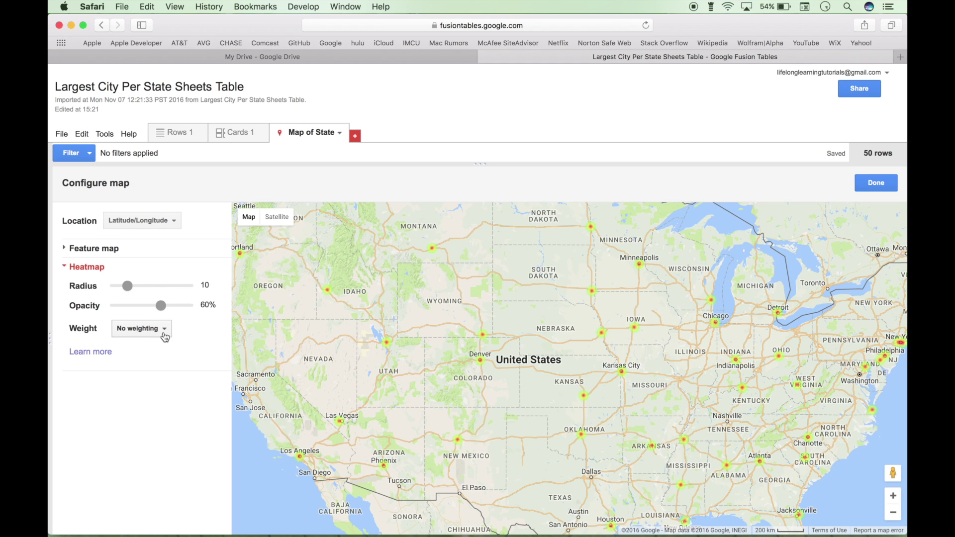
click(174, 132)
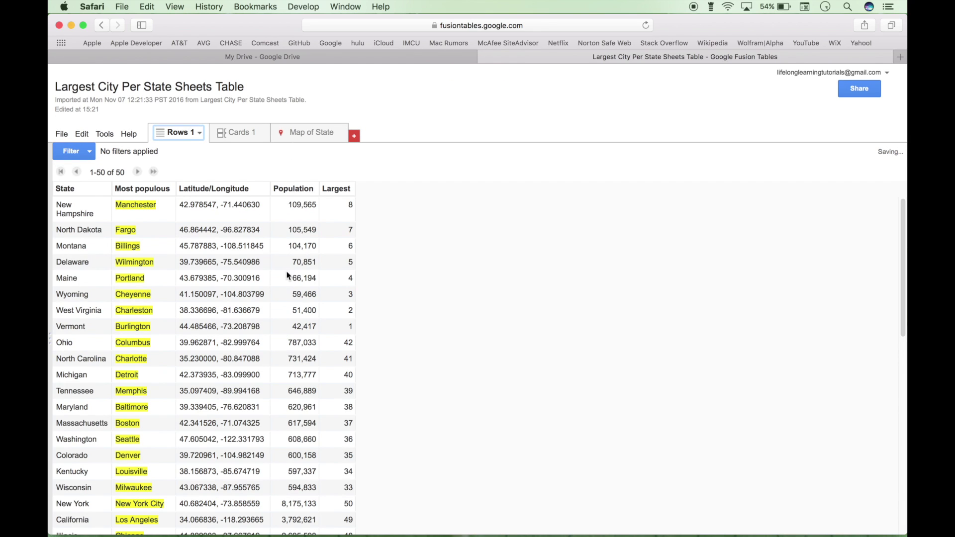
Sort rows by Population from 100 to 1, then reopen the Map of State heatmap
click(311, 189)
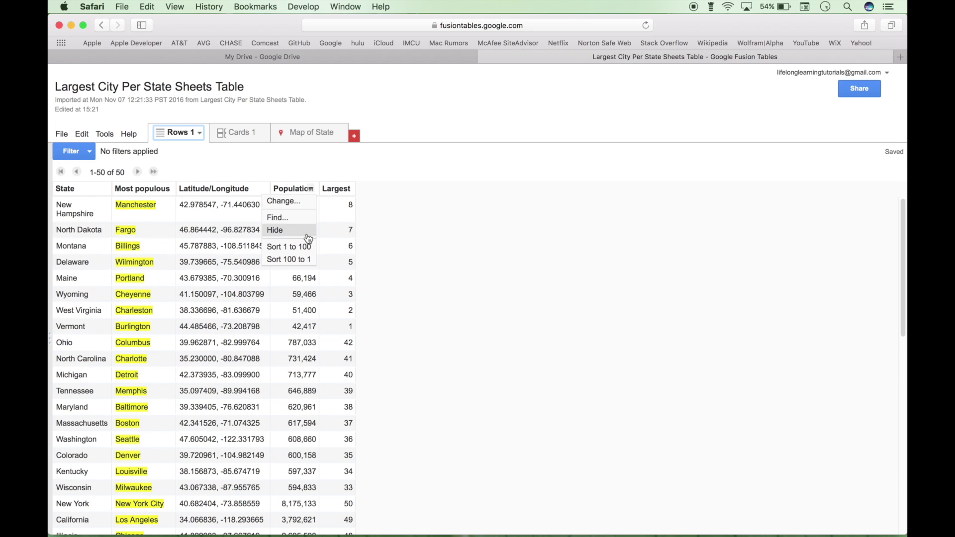
click(303, 259)
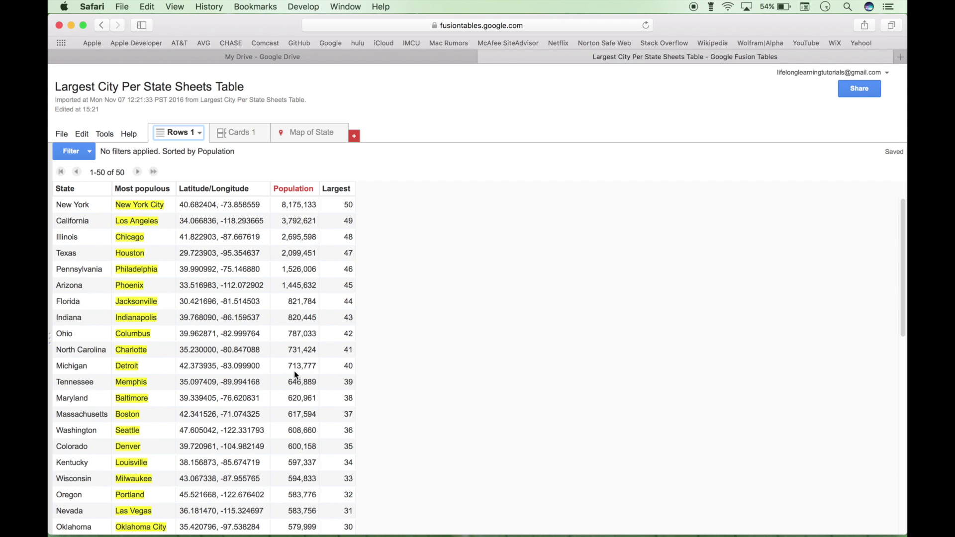
click(298, 132)
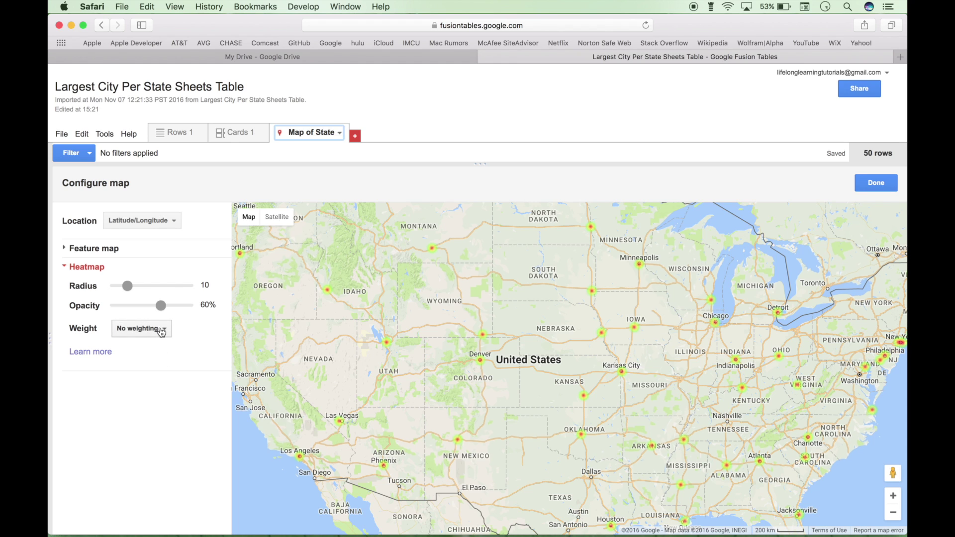
Set the heatmap weight to Population, radius to 50 and opacity to 100%
click(161, 329)
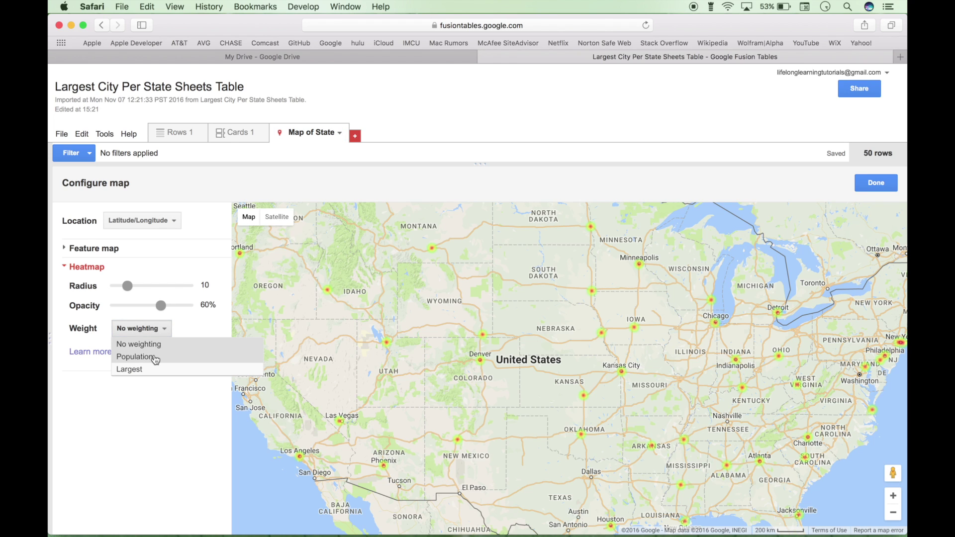
click(144, 357)
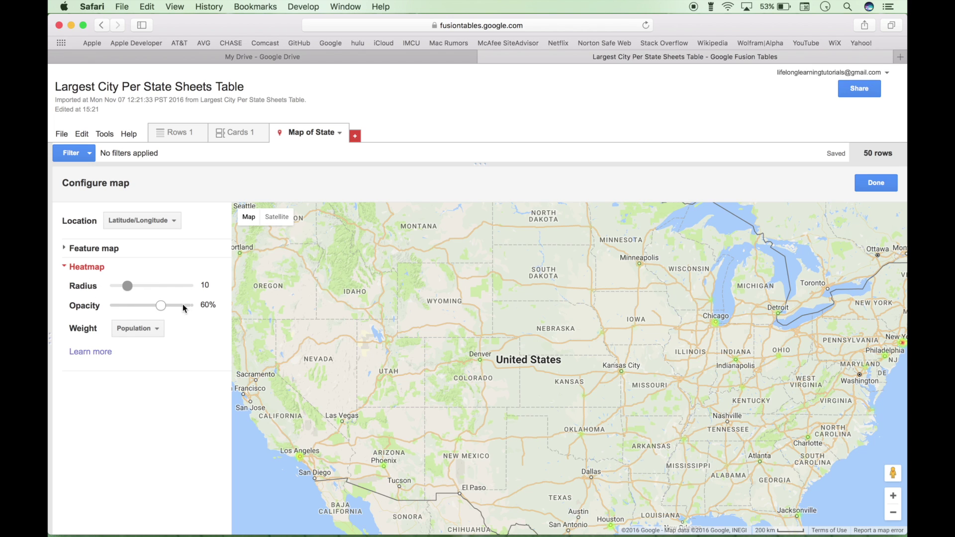
click(128, 286)
drag(127, 285, 207, 286)
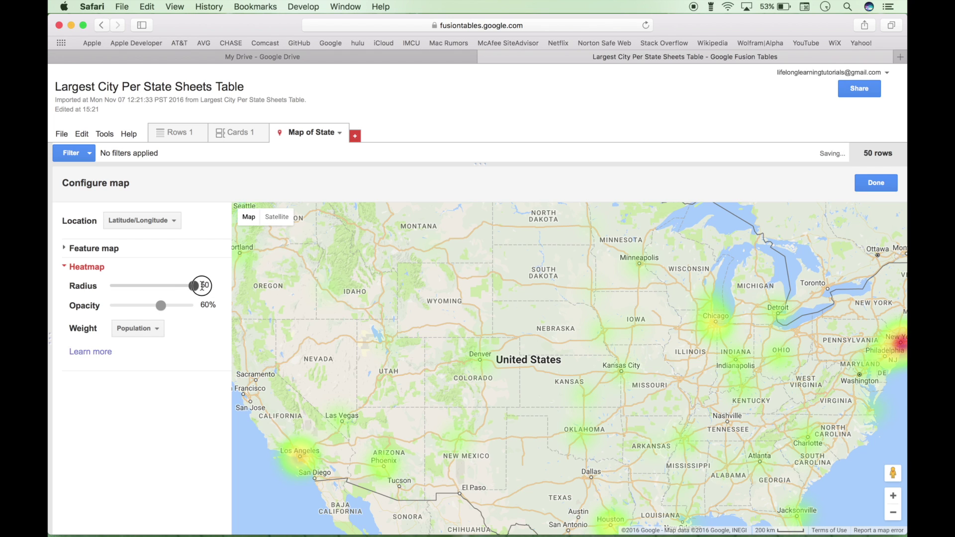
drag(159, 306, 202, 305)
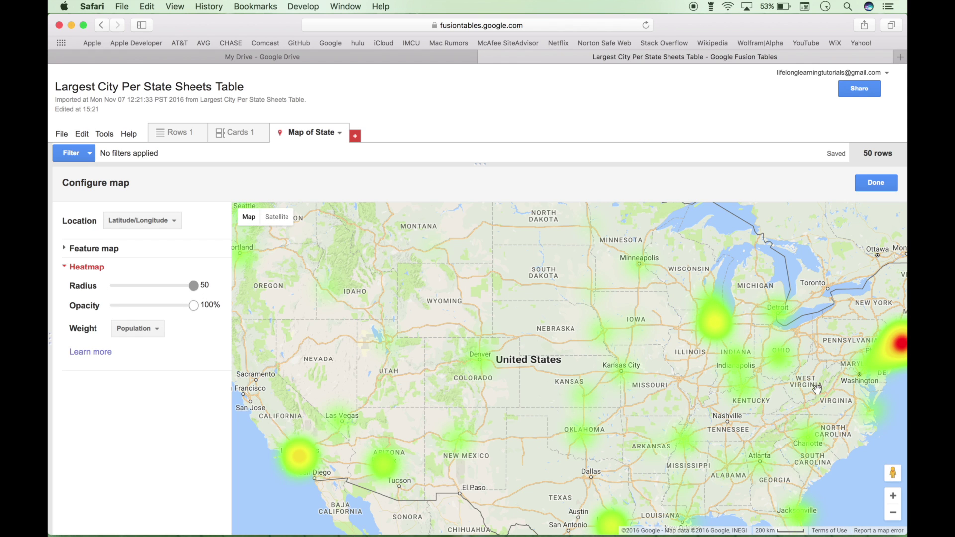
Zoom out to North America, in on the Northeast hotspot, then back to the US
click(892, 513)
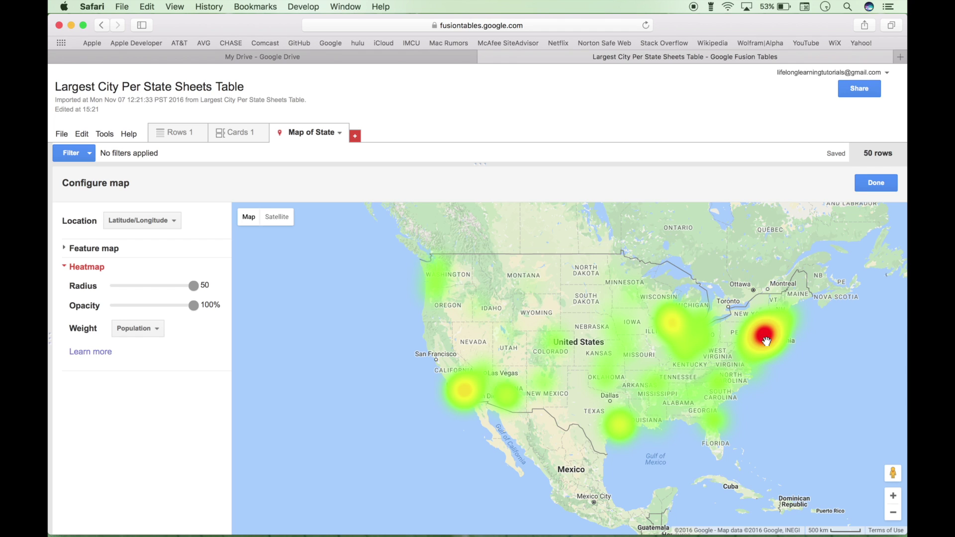
double_click(732, 338)
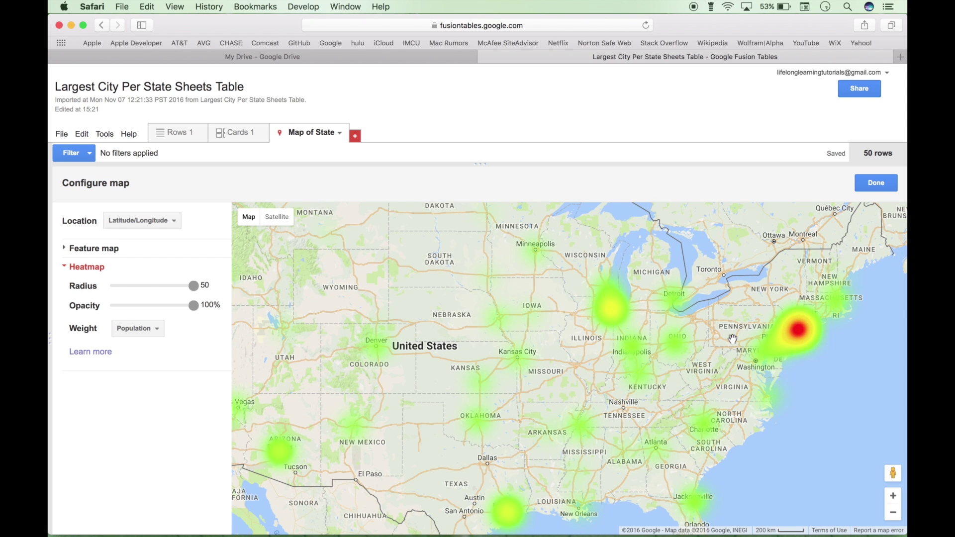
double_click(731, 339)
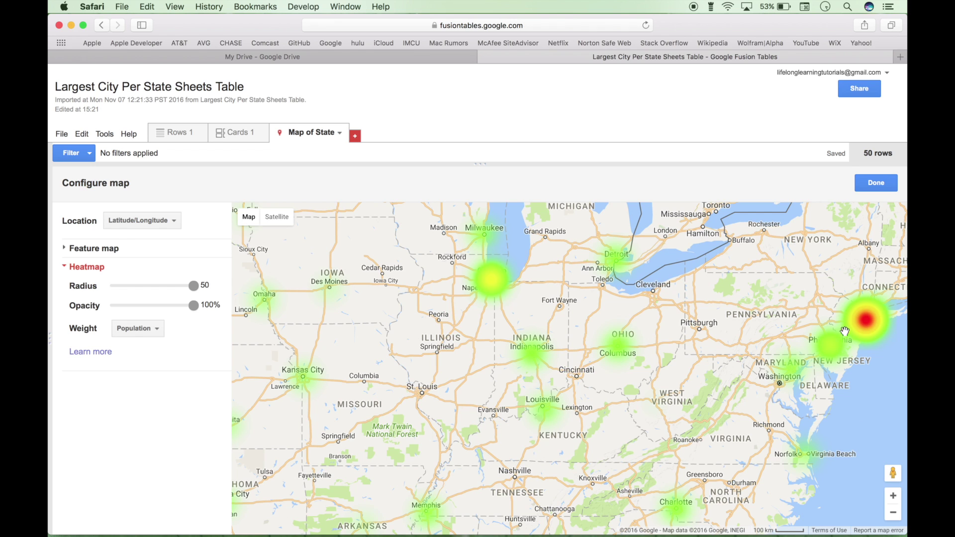
click(893, 513)
click(893, 513)
click(893, 512)
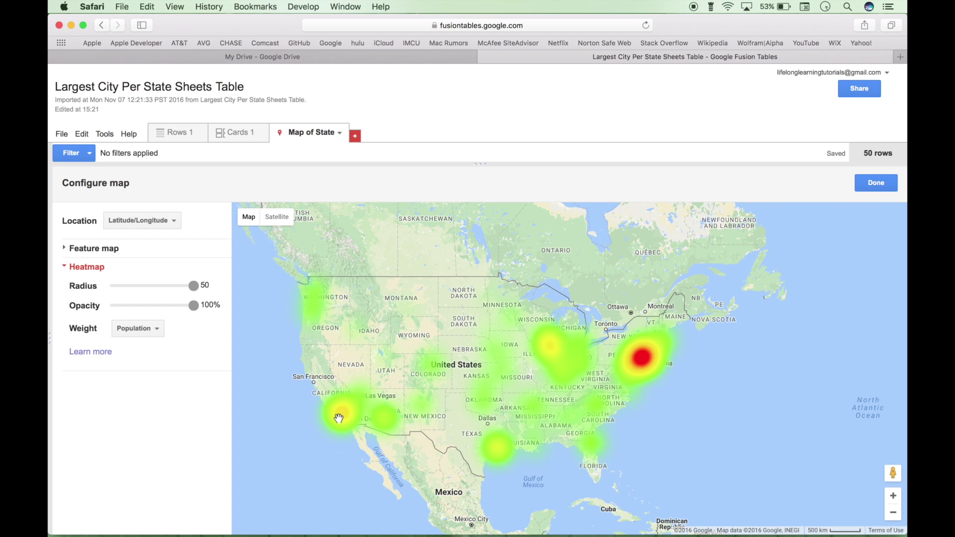
click(180, 141)
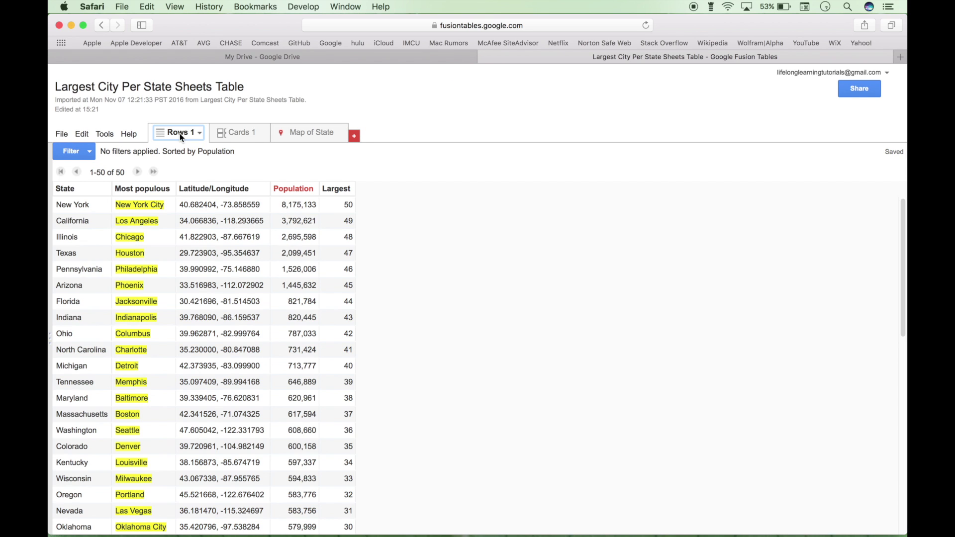
click(290, 139)
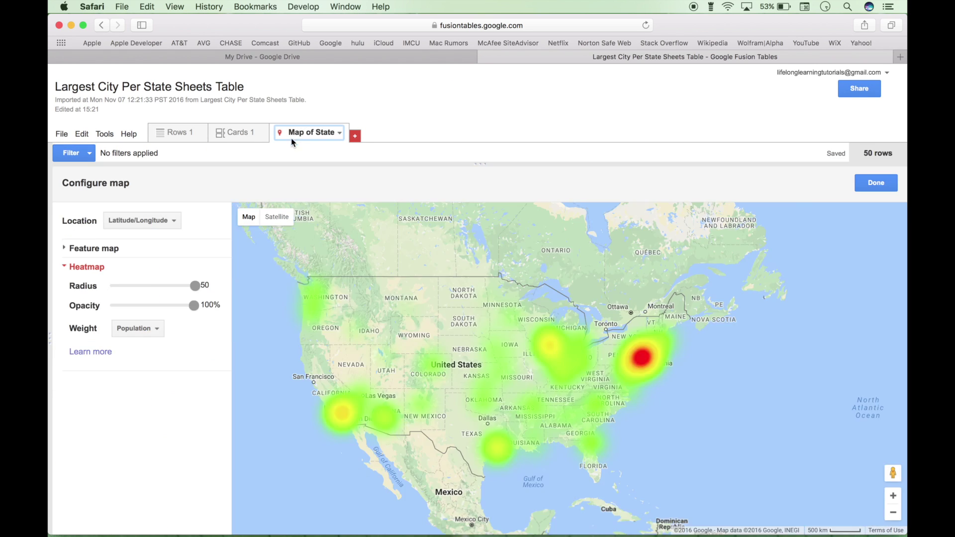
double_click(549, 347)
double_click(549, 347)
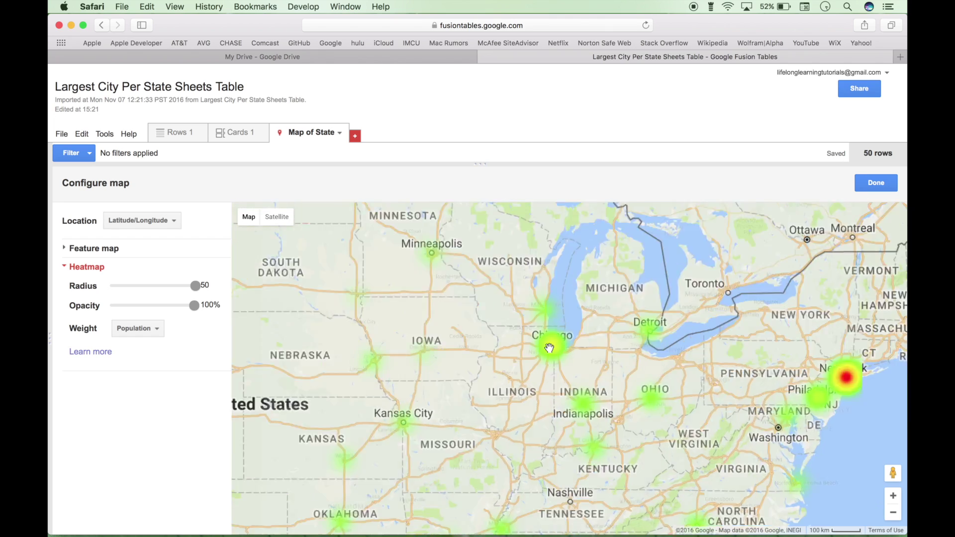
double_click(549, 347)
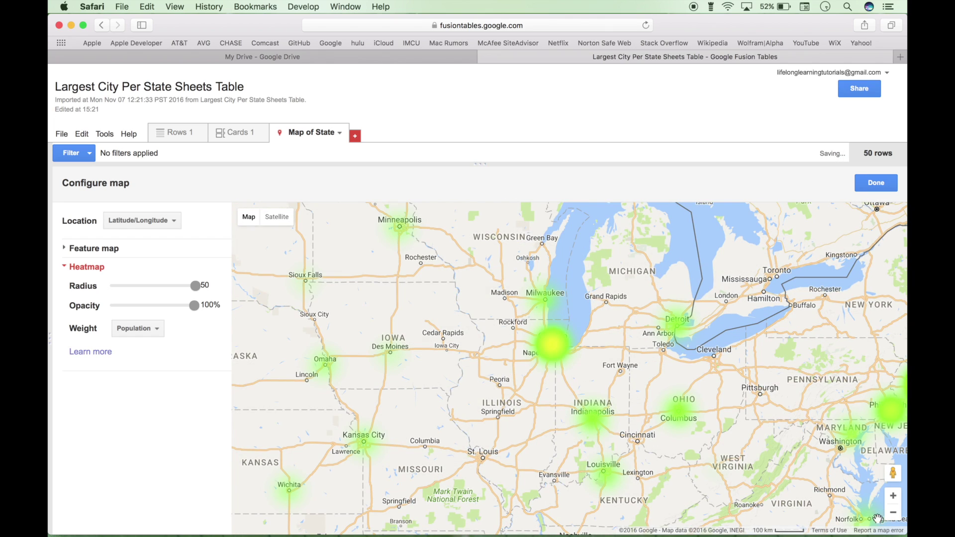
click(893, 512)
click(893, 512)
click(893, 512)
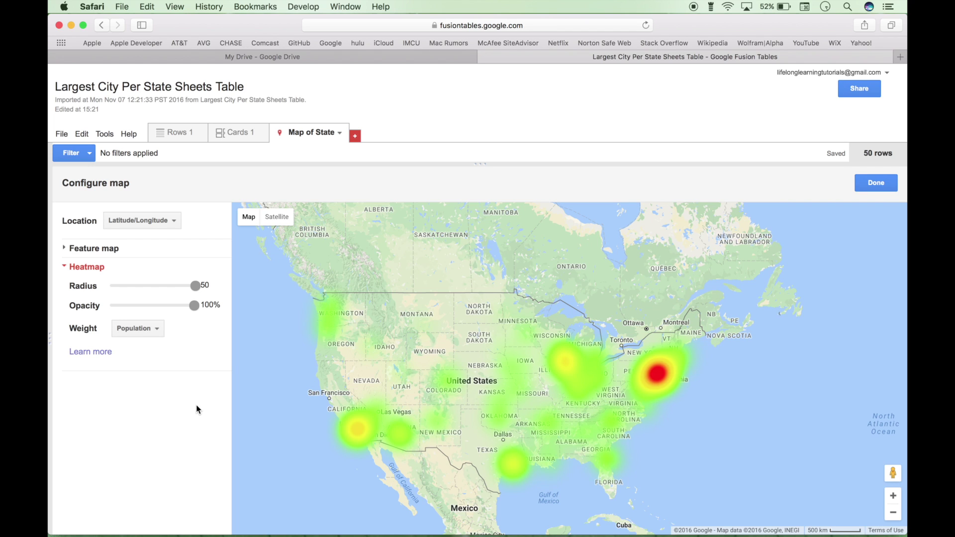
click(157, 329)
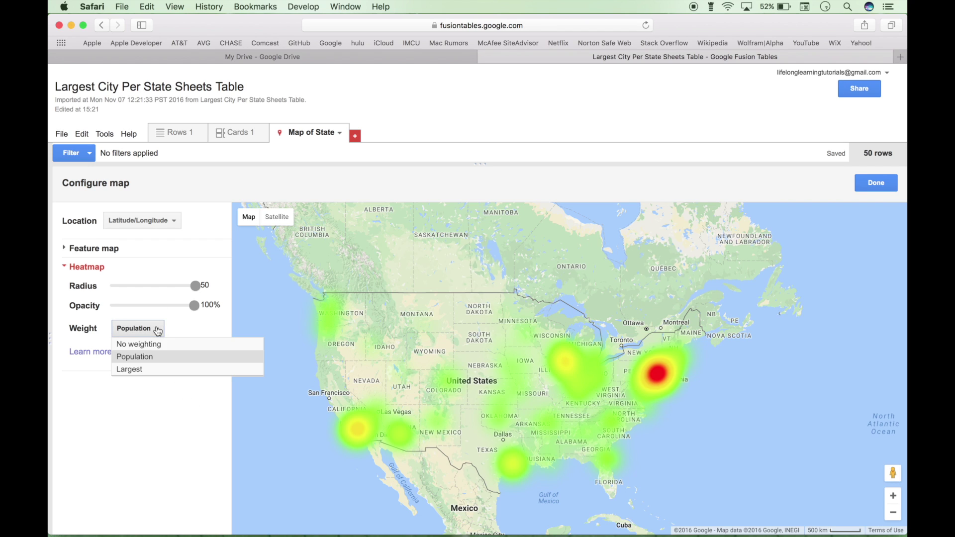
Weight the heatmap by Largest, compare ranks in Rows 1, then return to the map
click(130, 370)
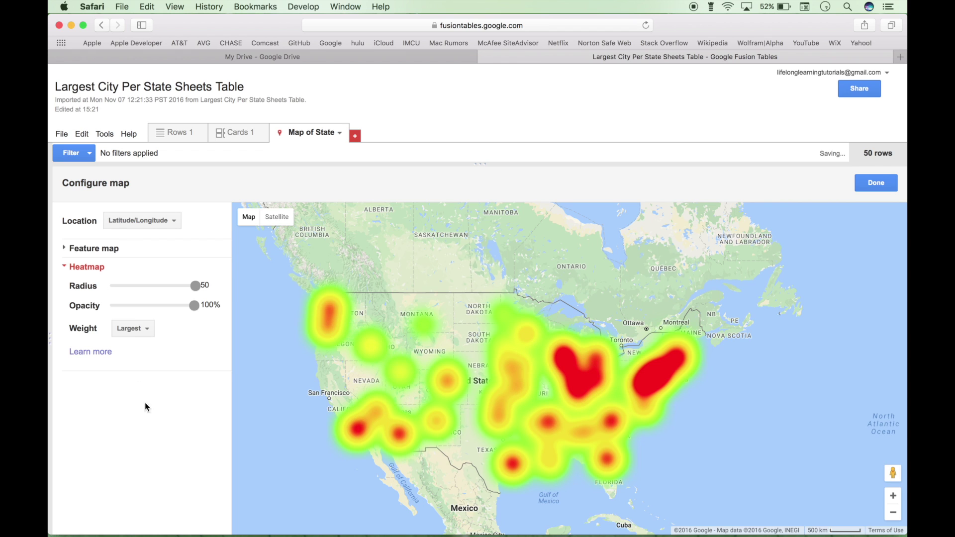
click(192, 134)
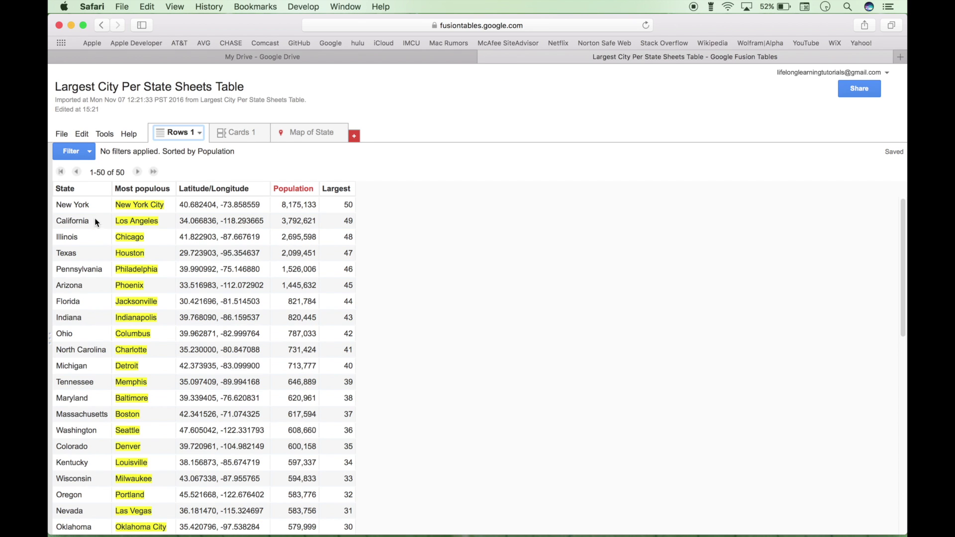
scroll(95, 216, down, 5)
scroll(95, 217, up, 5)
drag(294, 192, 294, 223)
scroll(374, 224, down, 10)
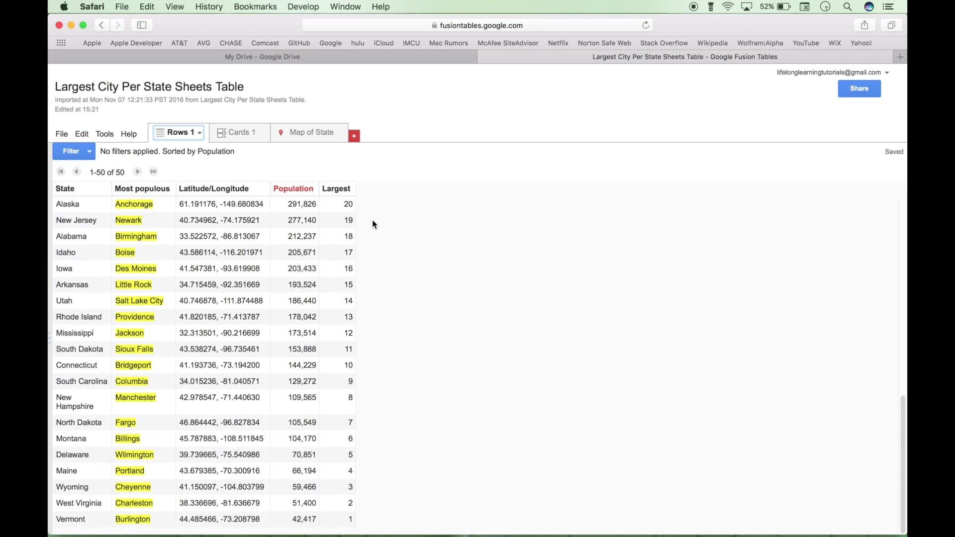
scroll(418, 392, up, 10)
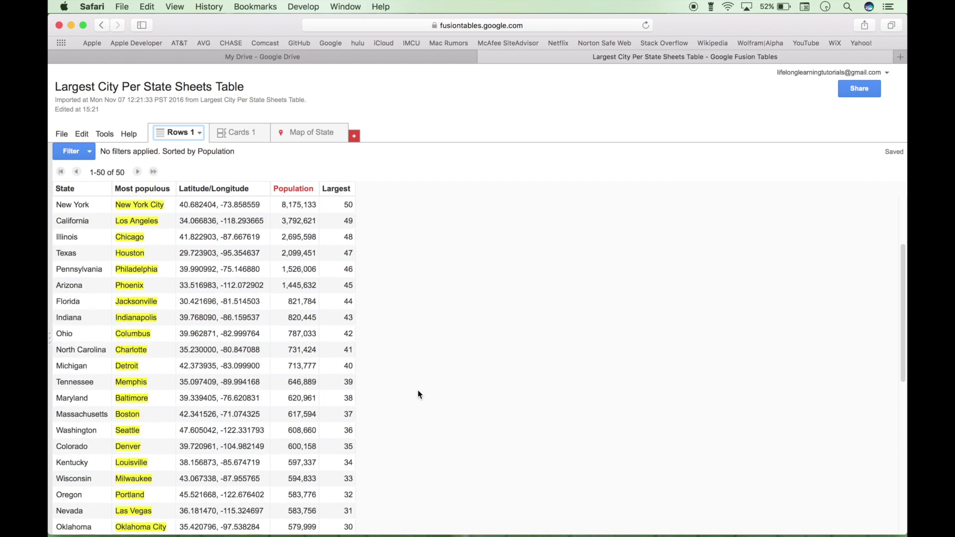
click(309, 132)
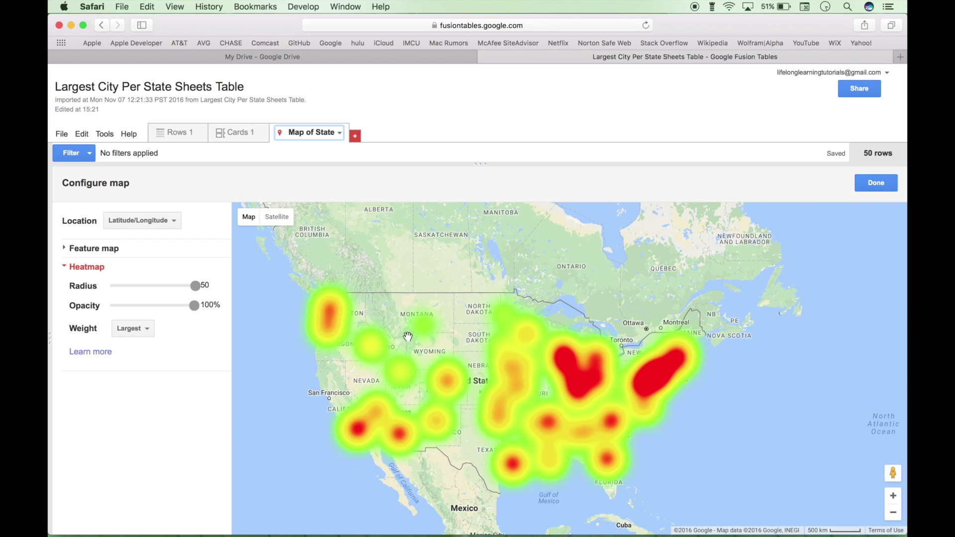
drag(450, 337, 534, 319)
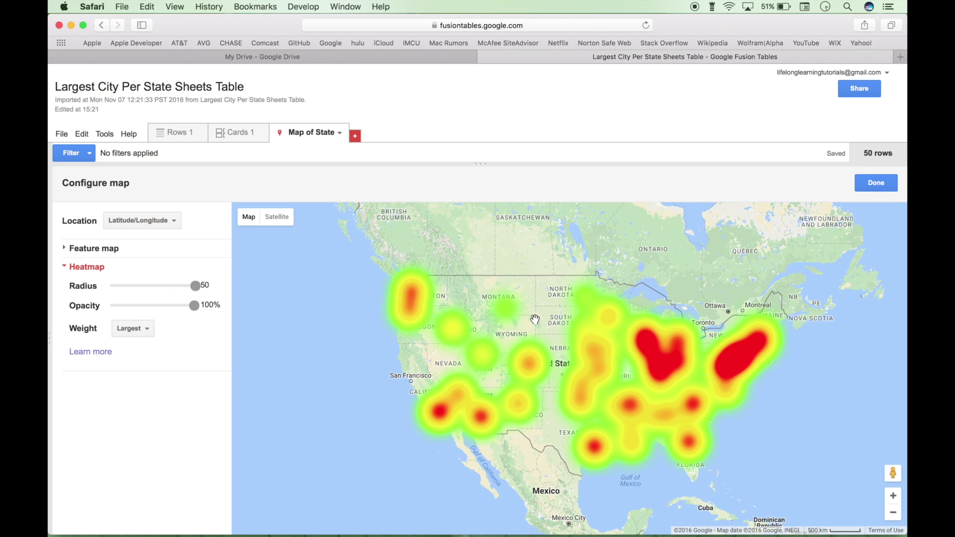